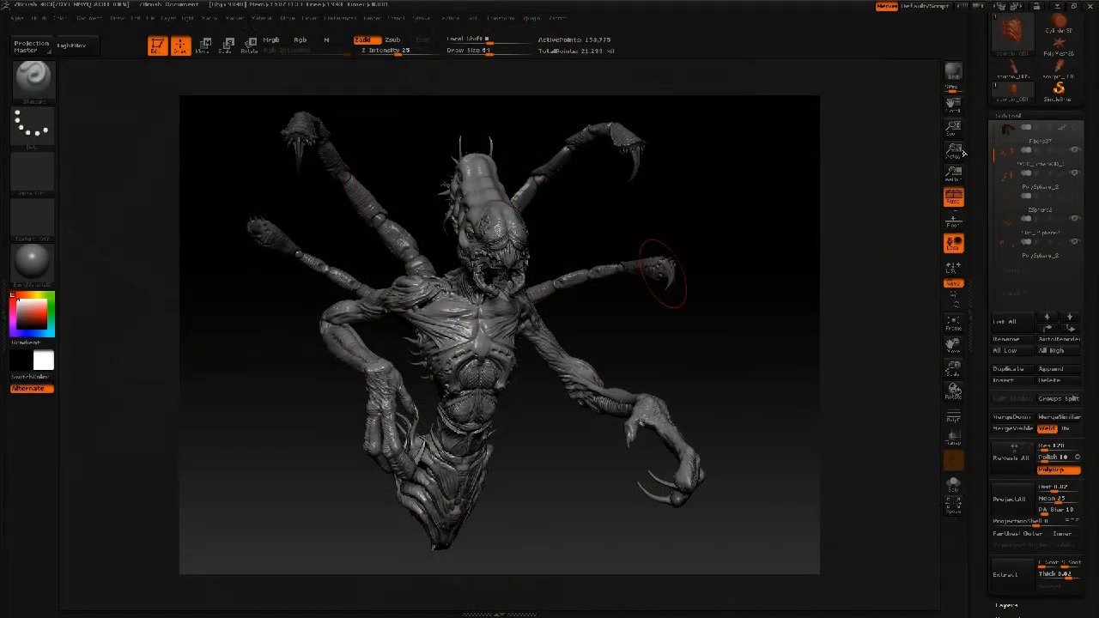
Step: View the final colour comp and the grayscale render of the creature in Windows Live Photo Gallery, and return to ZBrush
{"action": "left_click", "coordinate": [1058, 7]}
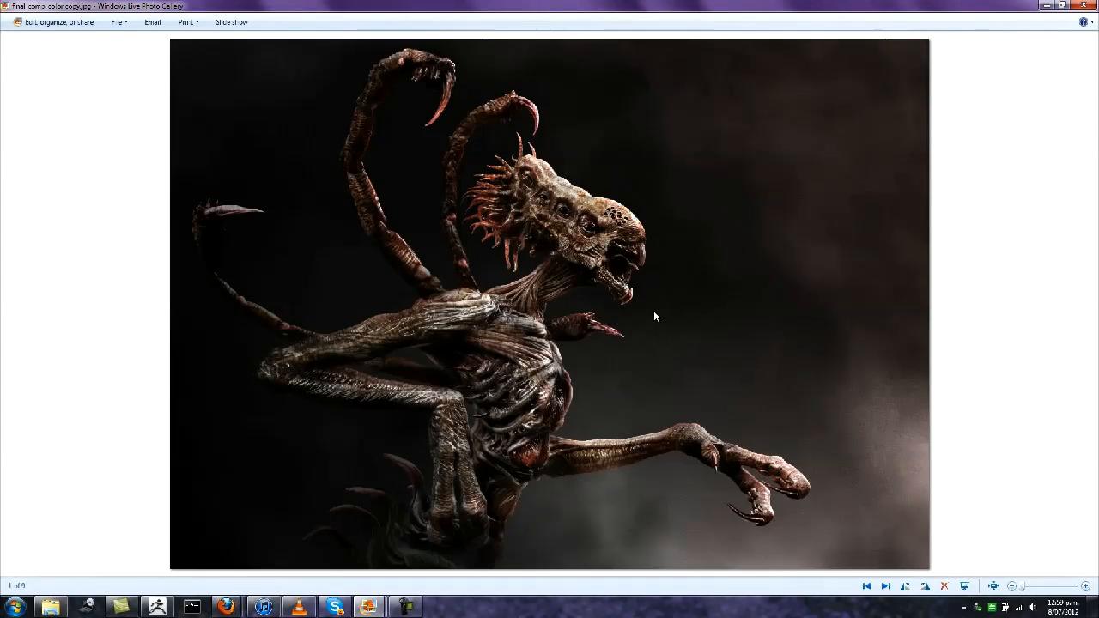
{"action": "mouse_move", "coordinate": [378, 609]}
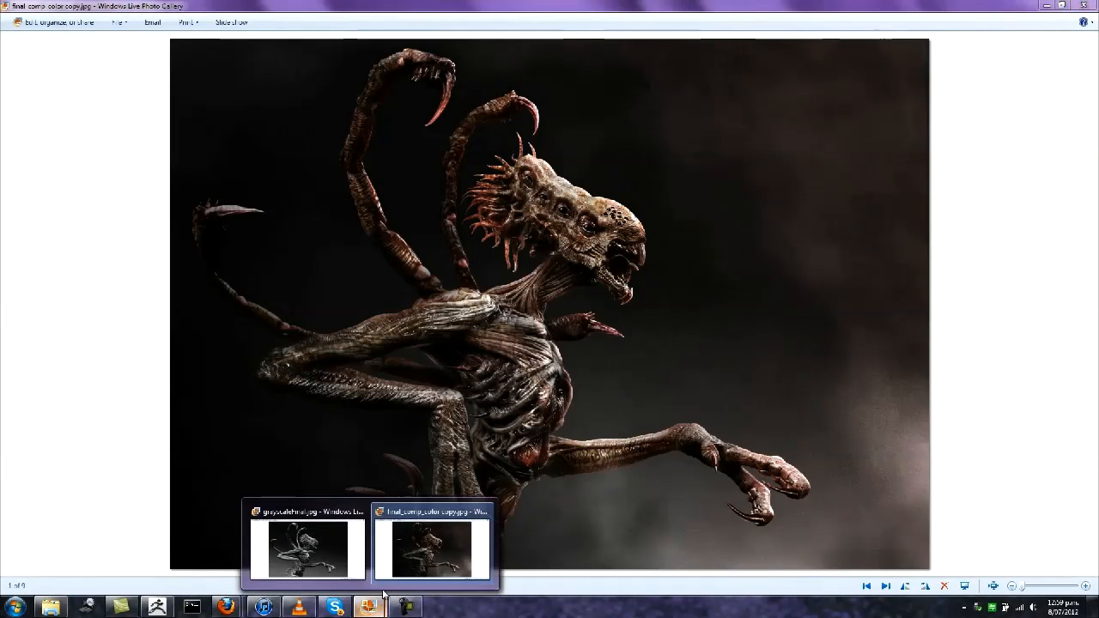
{"action": "left_click", "coordinate": [323, 557]}
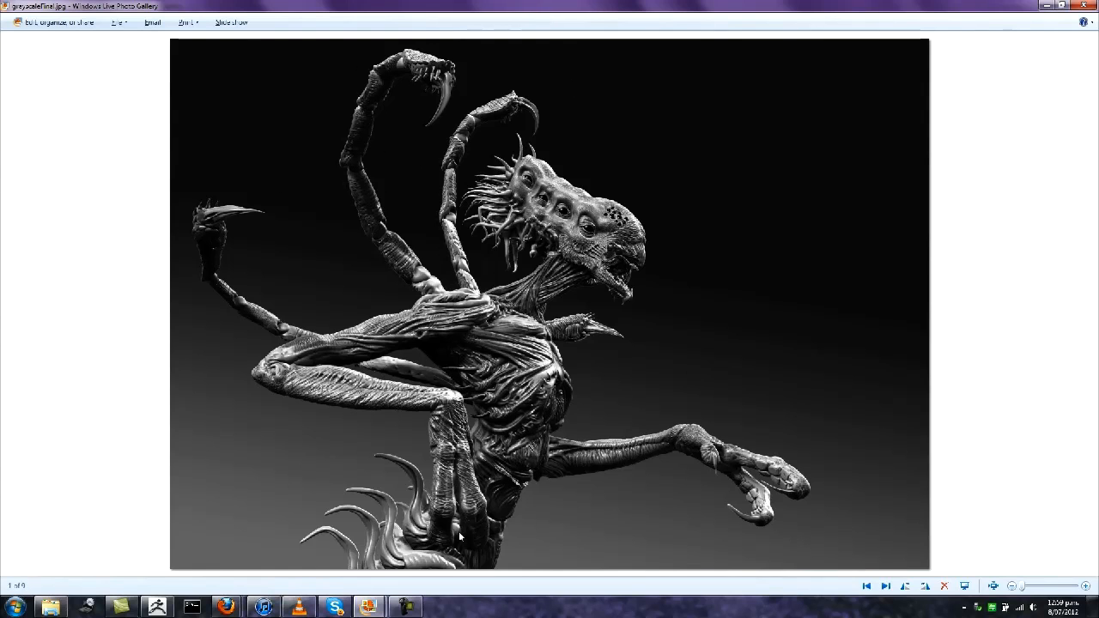
{"action": "left_click", "coordinate": [156, 608]}
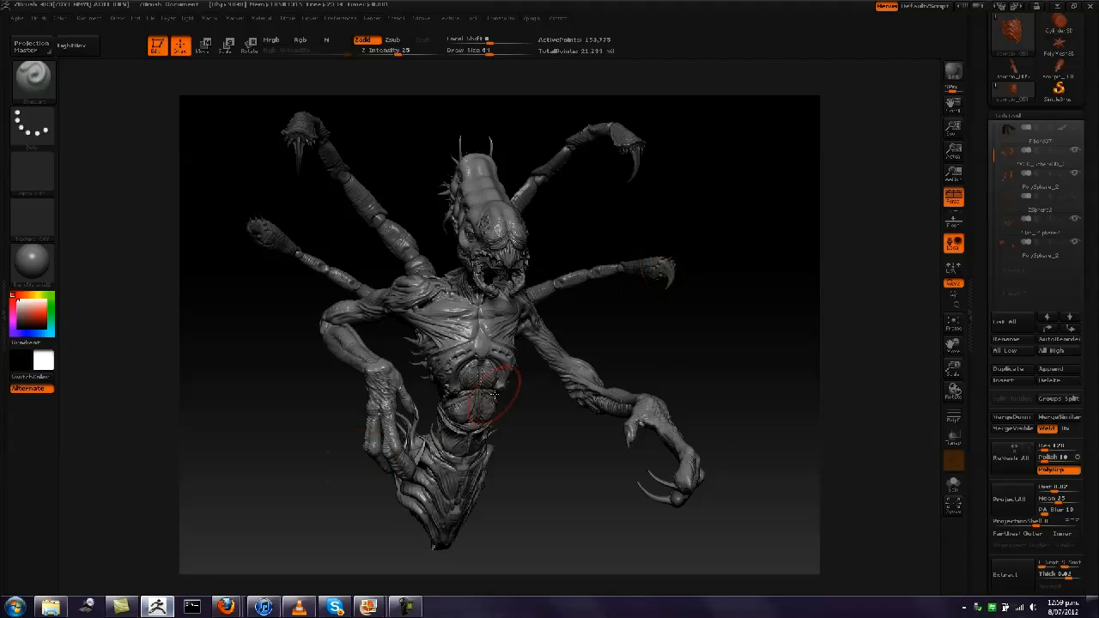
Step: Inspect the finished creature sculpt from the front and the side
{"action": "left_click", "coordinate": [548, 438], "text": "shift"}
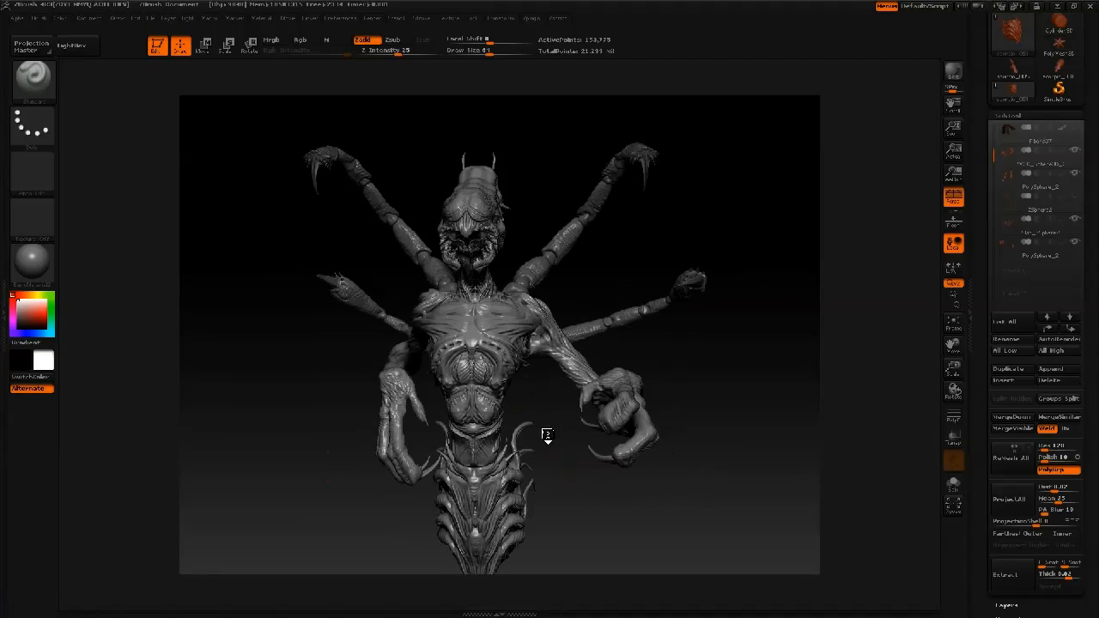
{"action": "left_click_drag", "start_coordinate": [303, 386], "coordinate": [700, 273]}
{"action": "left_click_drag", "start_coordinate": [697, 399], "coordinate": [778, 399]}
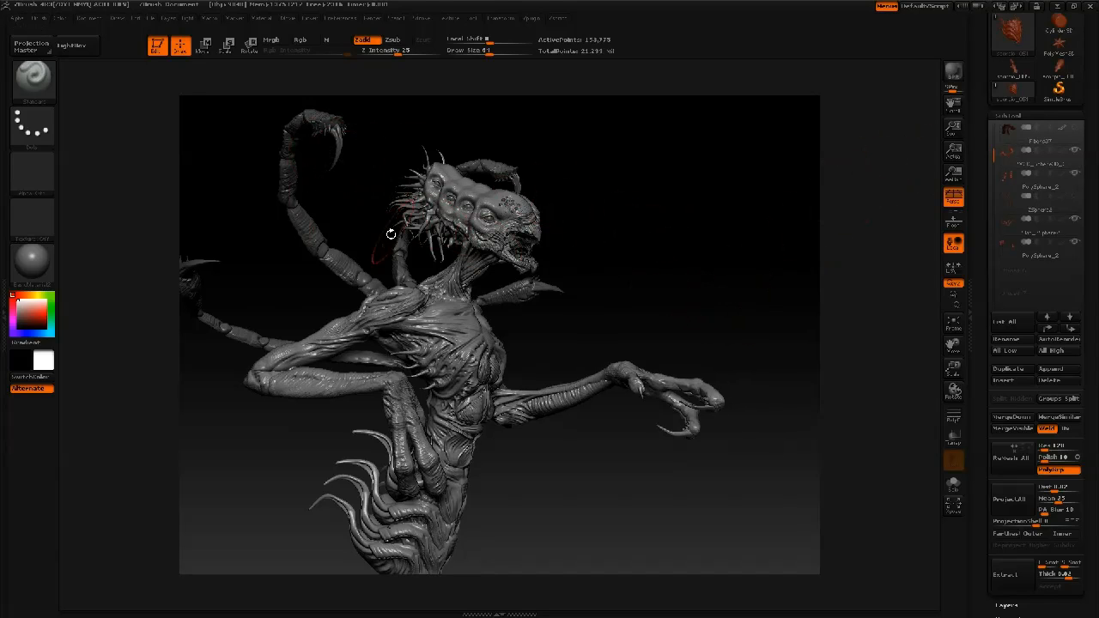
Step: Load the PolySphere tool from the LightBox library and frame it in the canvas
{"action": "left_click", "coordinate": [73, 45]}
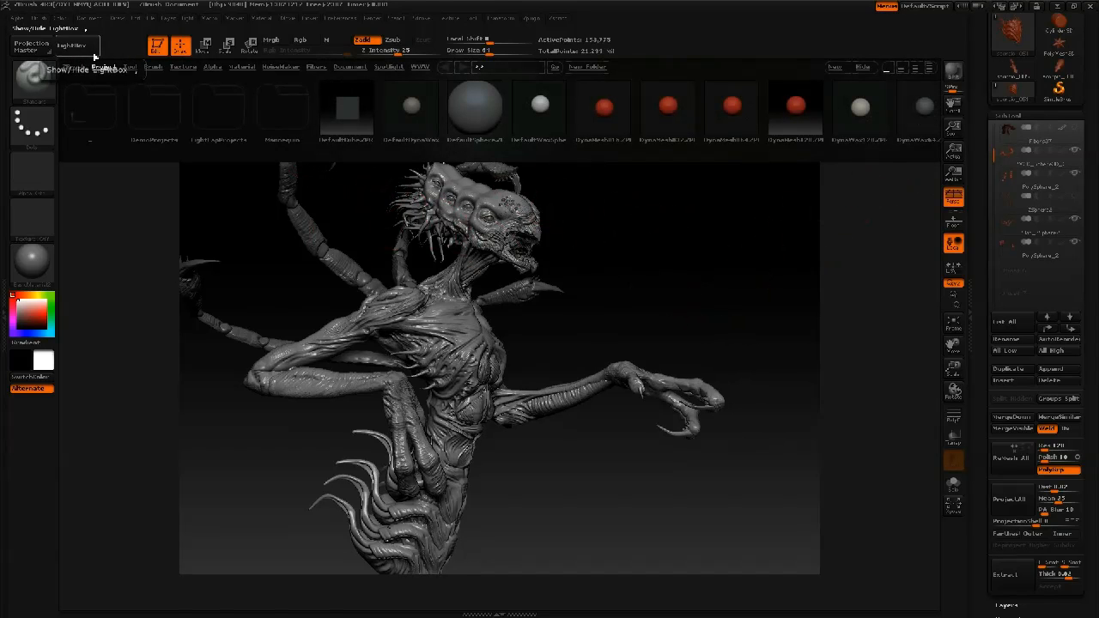
{"action": "left_click", "coordinate": [129, 68]}
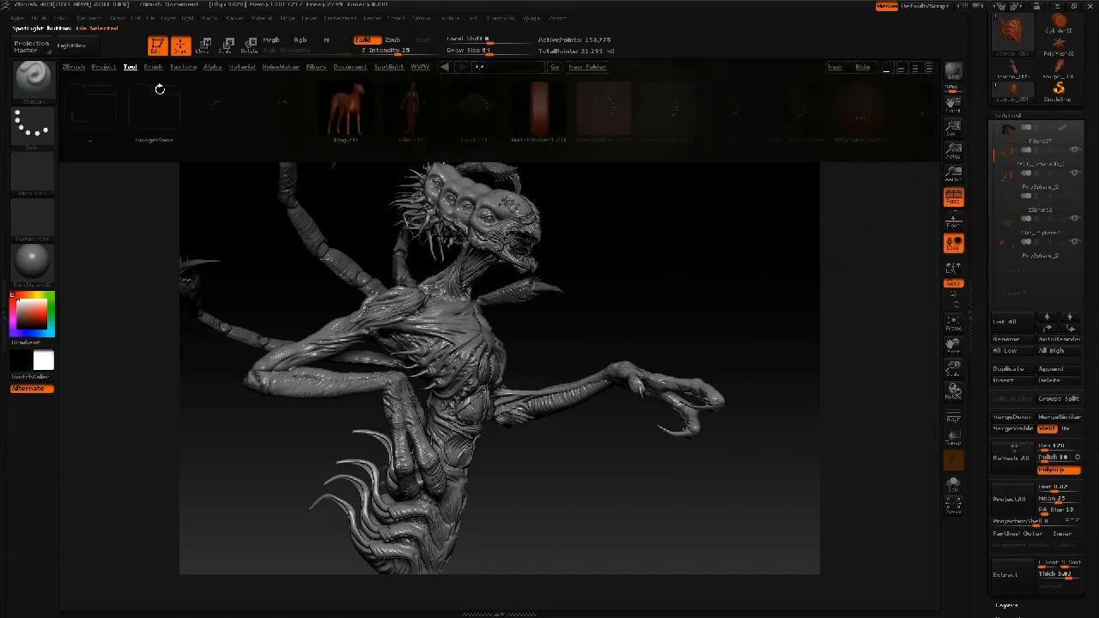
{"action": "double_click", "coordinate": [859, 108]}
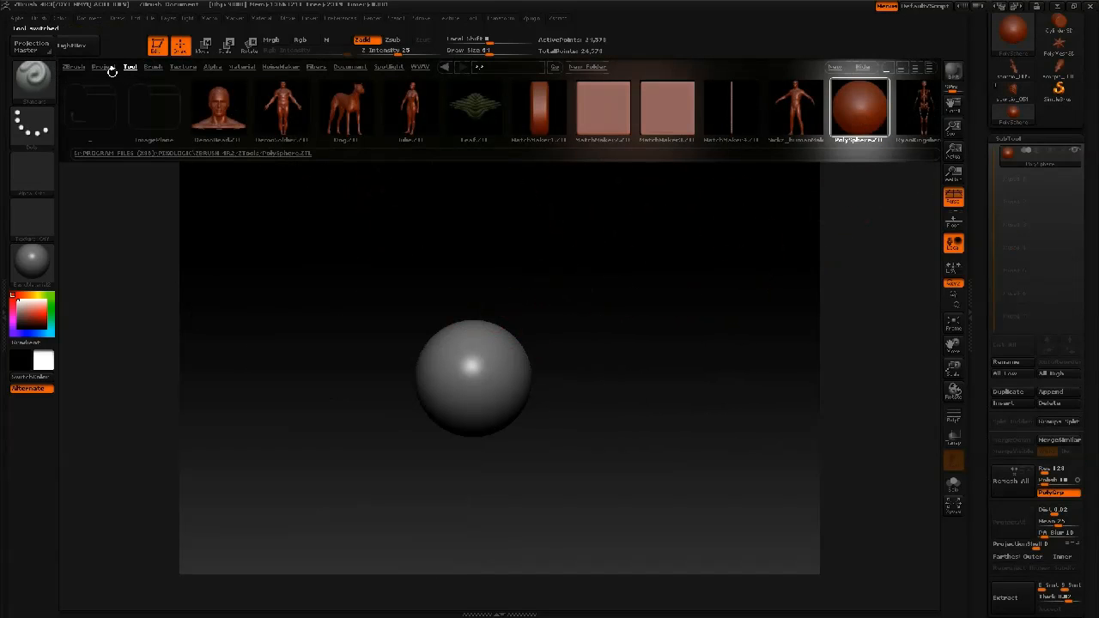
{"action": "left_click", "coordinate": [73, 45]}
{"action": "left_click_drag", "start_coordinate": [673, 299], "coordinate": [667, 360], "text": "alt"}
{"action": "left_click_drag", "start_coordinate": [657, 244], "coordinate": [667, 250], "text": "alt"}
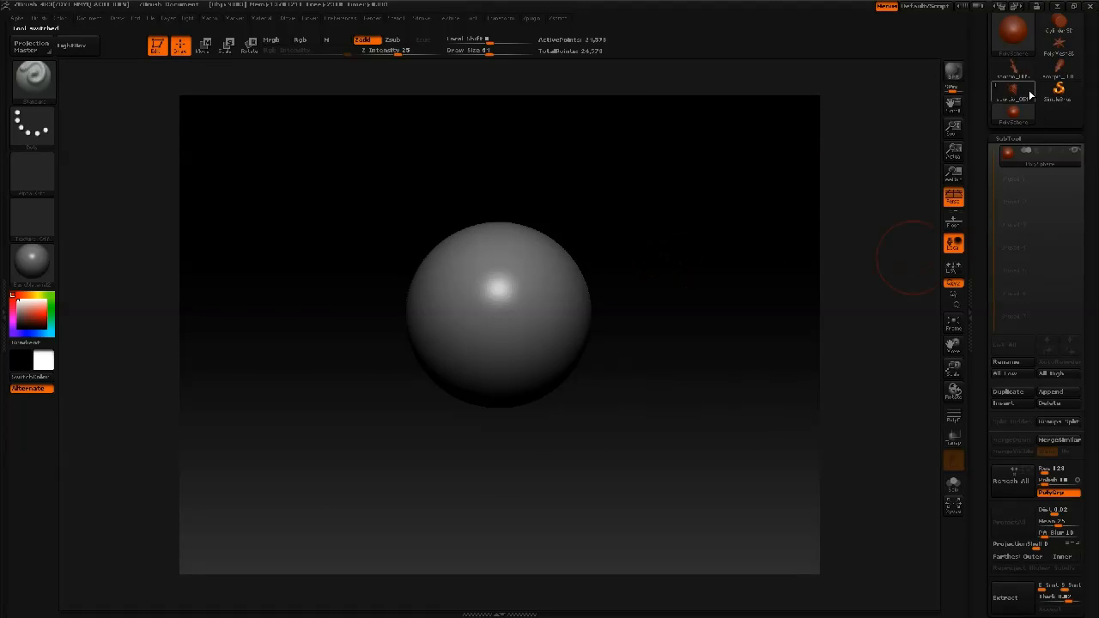
Step: Examine the two earlier creature base sculpts, the small limbless form and the head-and-torso form, from several angles
{"action": "mouse_move", "coordinate": [1030, 94]}
{"action": "left_click", "coordinate": [1058, 67]}
{"action": "mouse_move", "coordinate": [682, 291]}
{"action": "left_mouse_down"}
{"action": "mouse_move", "coordinate": [695, 352]}
{"action": "mouse_move", "coordinate": [662, 262]}
{"action": "mouse_move", "coordinate": [696, 248]}
{"action": "mouse_move", "coordinate": [677, 258]}
{"action": "mouse_move", "coordinate": [615, 238]}
{"action": "left_mouse_up"}
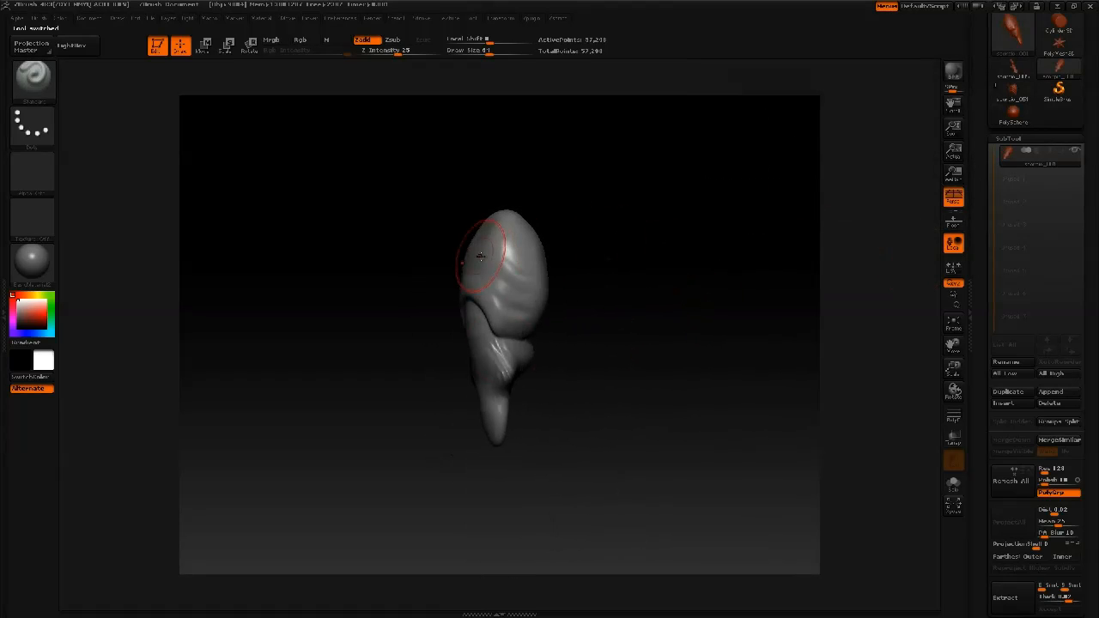
{"action": "left_click_drag", "start_coordinate": [604, 343], "coordinate": [655, 355]}
{"action": "left_click", "coordinate": [1033, 74]}
{"action": "left_click_drag", "start_coordinate": [703, 266], "coordinate": [628, 284]}
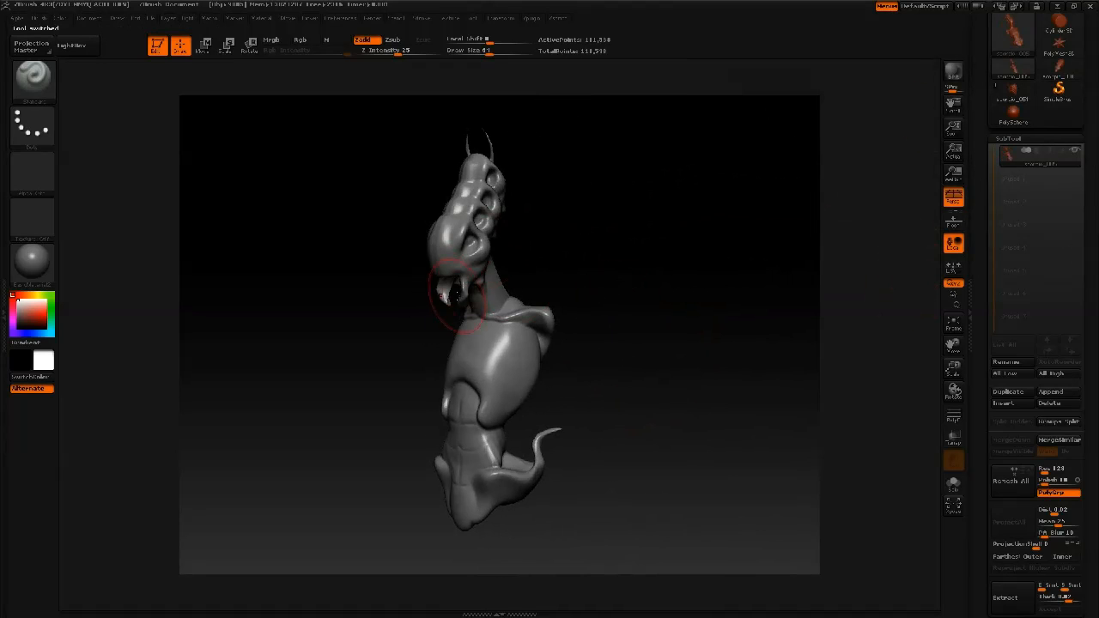
{"action": "mouse_move", "coordinate": [649, 348]}
{"action": "left_mouse_down"}
{"action": "mouse_move", "coordinate": [613, 344]}
{"action": "mouse_move", "coordinate": [717, 340]}
{"action": "mouse_move", "coordinate": [664, 358]}
{"action": "left_mouse_up"}
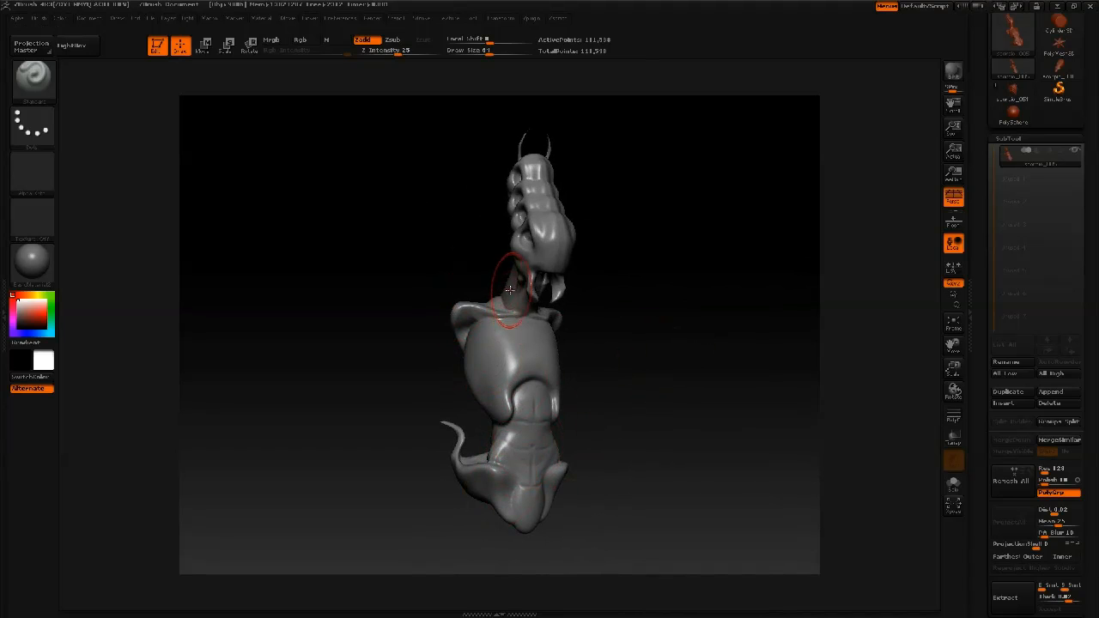
{"action": "left_click_drag", "start_coordinate": [749, 251], "coordinate": [702, 258]}
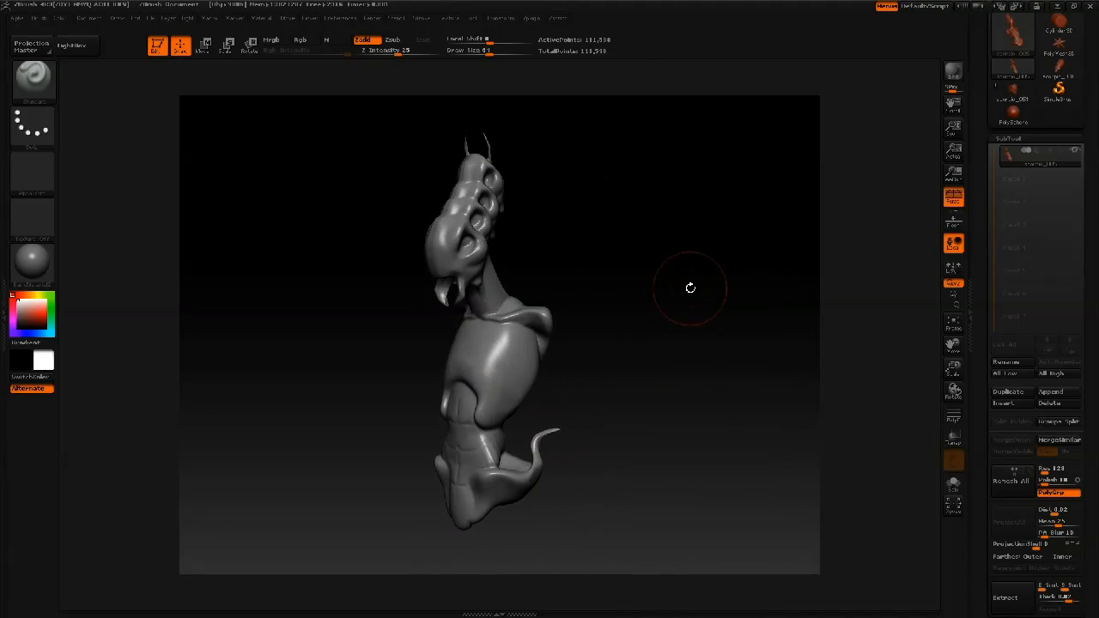
Step: Make the PolySphere the active tool again, frame it and open its Geometry settings
{"action": "left_click", "coordinate": [1012, 111]}
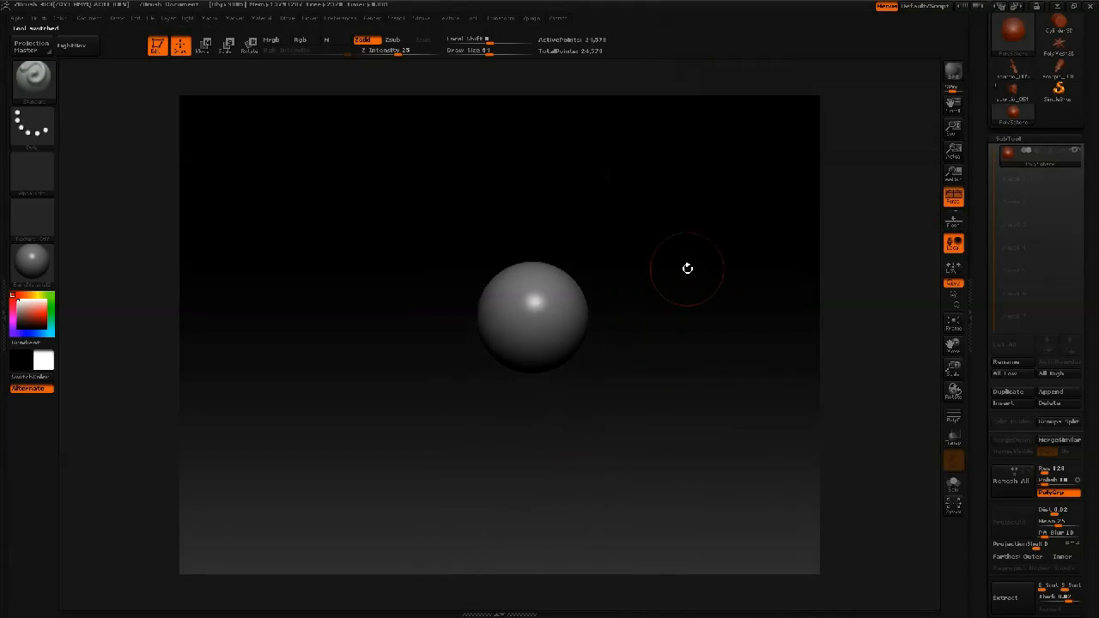
{"action": "left_click_drag", "start_coordinate": [714, 305], "coordinate": [731, 408], "text": "alt"}
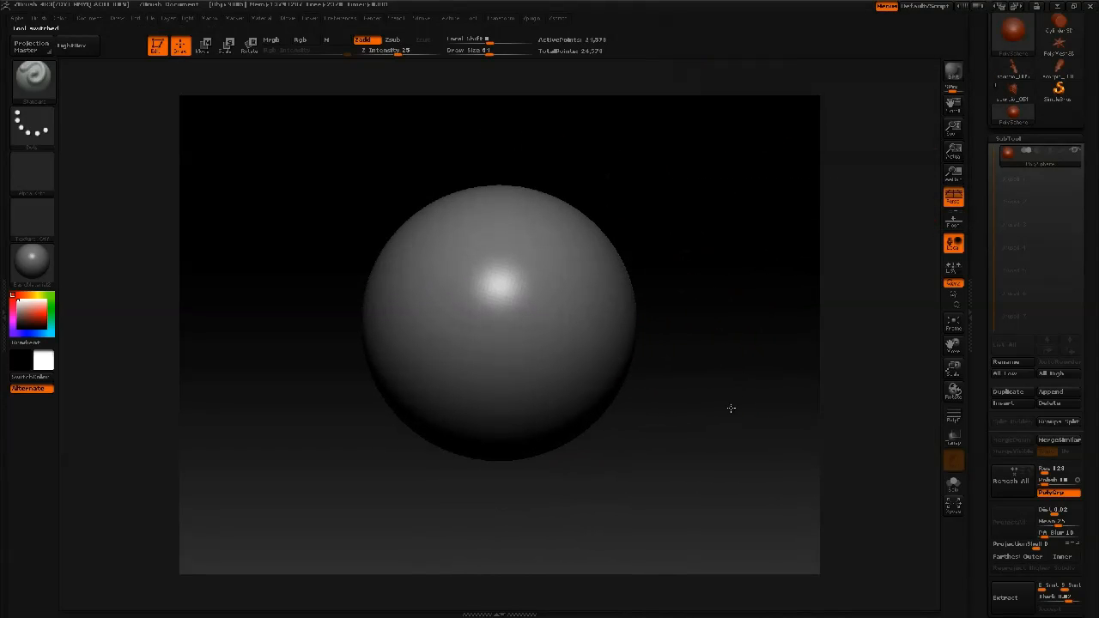
{"action": "left_click", "coordinate": [1030, 139]}
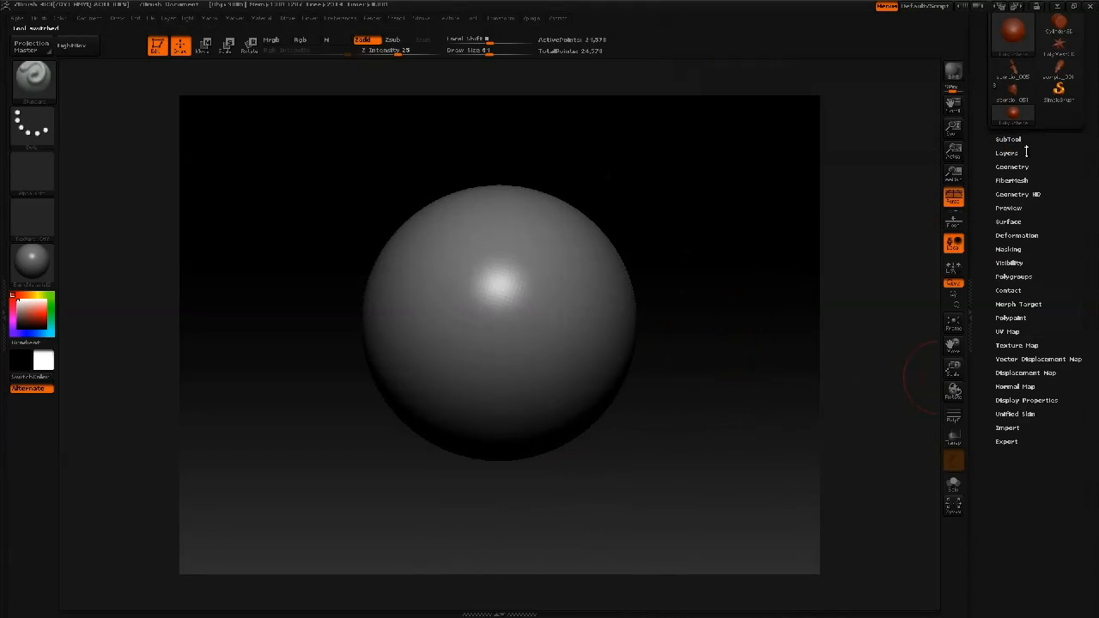
{"action": "left_click", "coordinate": [1020, 167]}
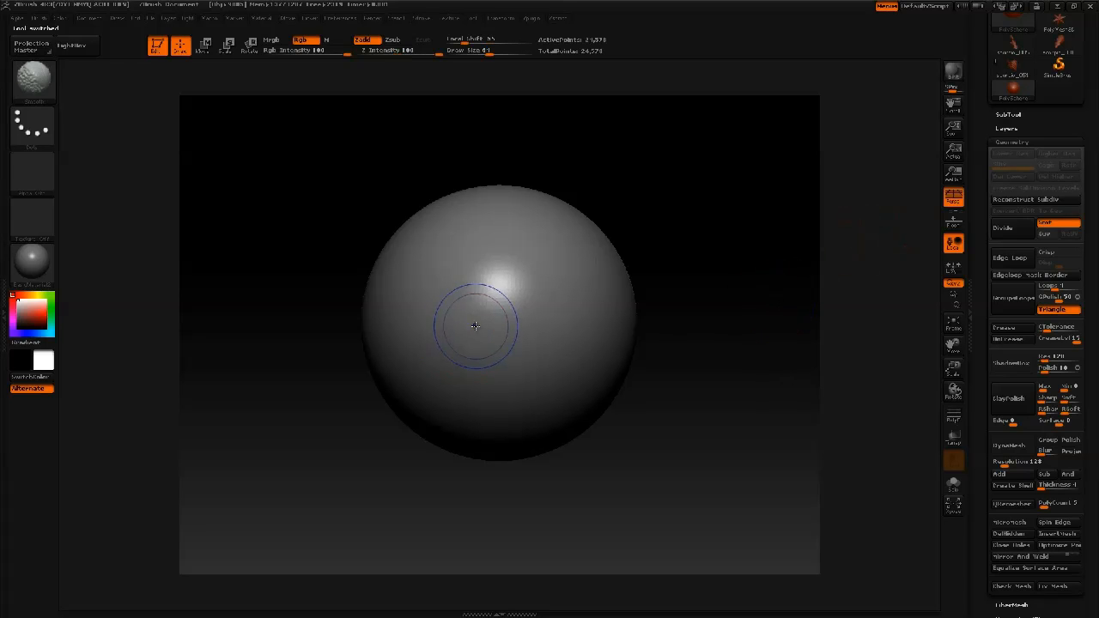
{"action": "key", "text": "shift+f"}
{"action": "key", "text": "shift+f"}
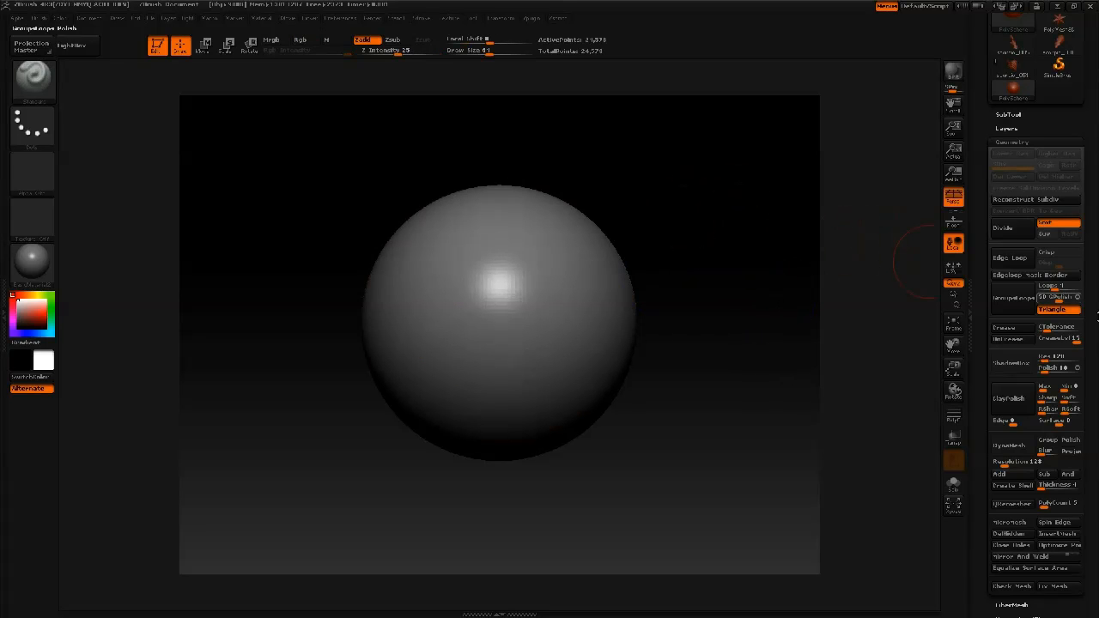
Step: Turn on DynaMesh at resolution 128 for the sphere and check its wireframe
{"action": "scroll", "coordinate": [987, 434], "scroll_direction": "down", "scroll_amount": 3}
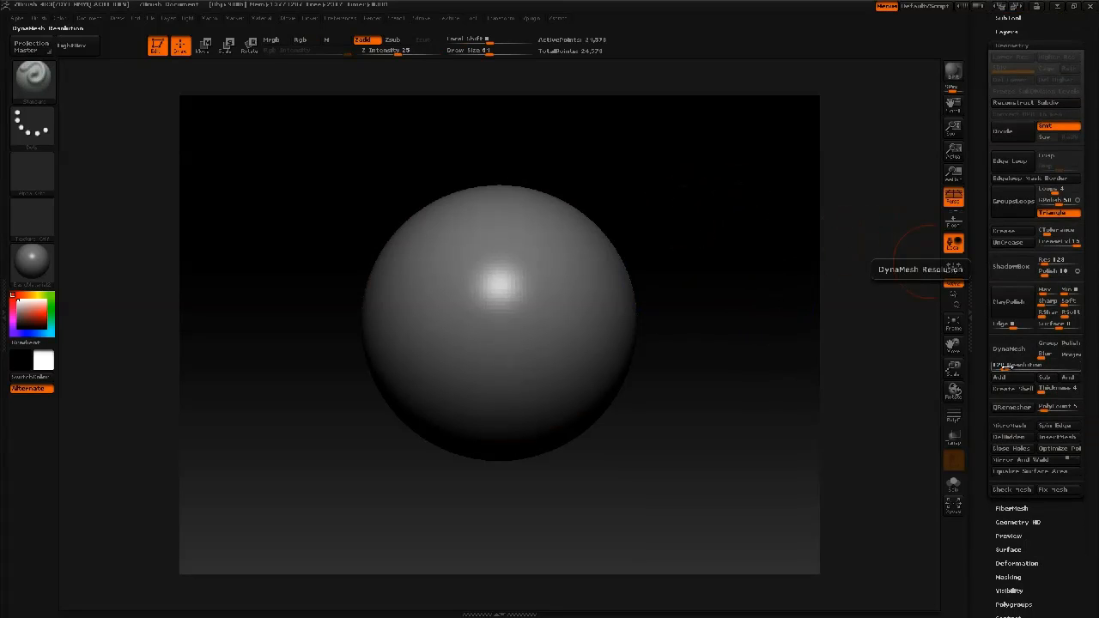
{"action": "left_click", "coordinate": [1009, 349]}
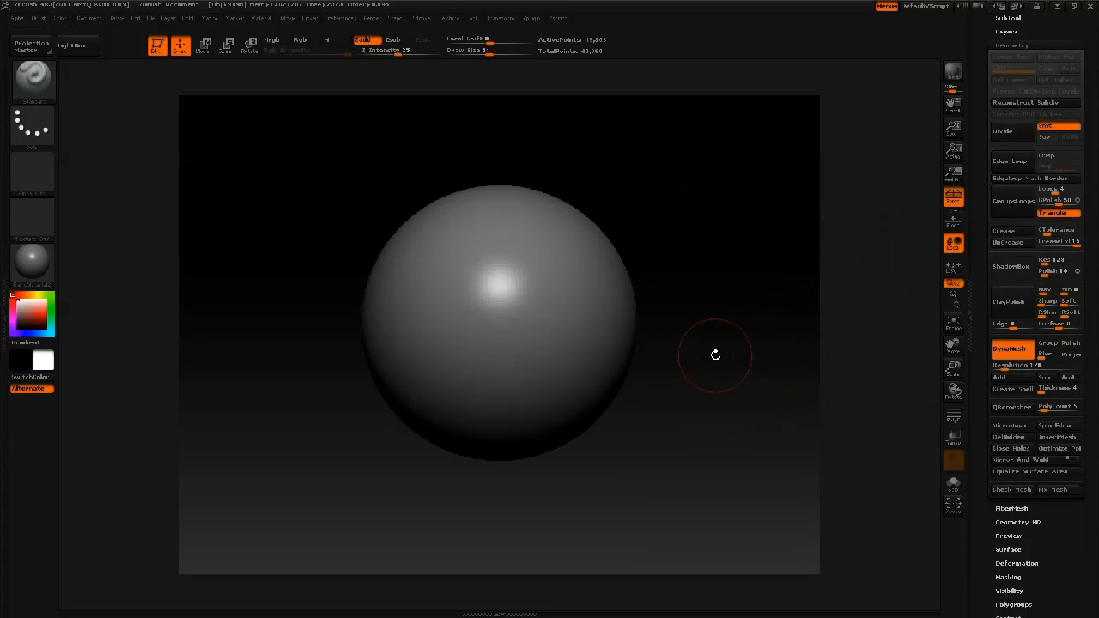
{"action": "key", "text": "shift+f"}
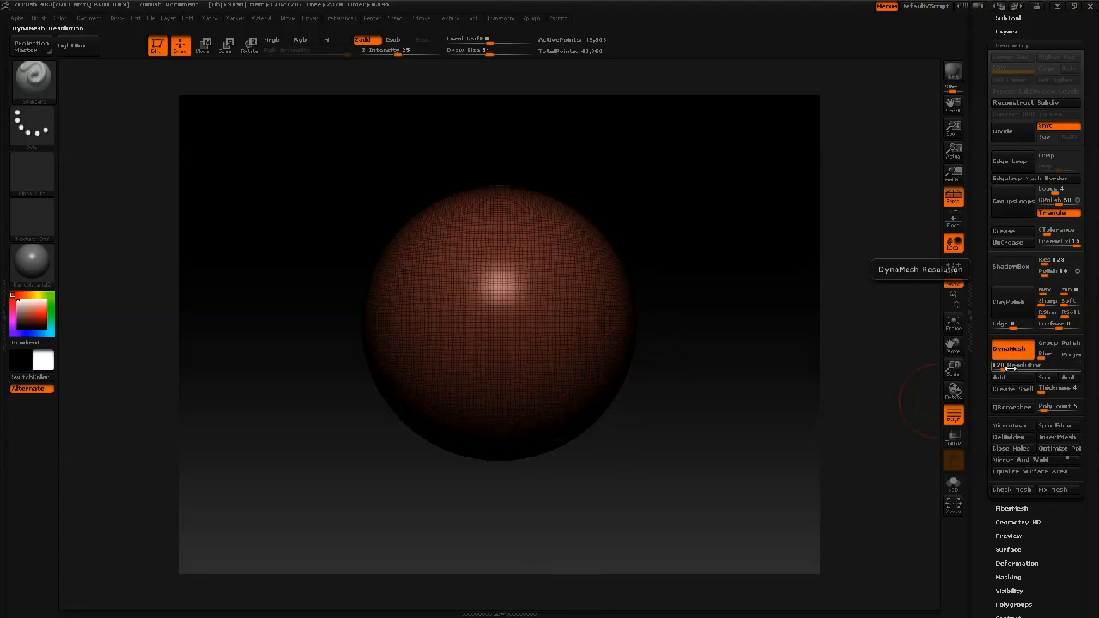
{"action": "key", "text": "shift+f"}
Step: Select the Move brush, adjust its size and pull a long tentacle out of the sphere's side
{"action": "left_click_drag", "start_coordinate": [649, 378], "coordinate": [644, 319], "text": "alt"}
{"action": "key", "text": "b"}
{"action": "key", "text": "m"}
{"action": "key", "text": "v"}
{"action": "key", "text": "space"}
{"action": "left_click_drag", "start_coordinate": [579, 346], "coordinate": [563, 346]}
{"action": "mouse_move", "coordinate": [546, 307]}
{"action": "left_mouse_down"}
{"action": "mouse_move", "coordinate": [702, 233]}
{"action": "mouse_move", "coordinate": [820, 243]}
{"action": "left_mouse_up"}
Step: Bend the stretched tentacle into a wavy shape and display the polygon wireframe
{"action": "key", "text": "space"}
{"action": "mouse_move", "coordinate": [762, 197]}
{"action": "left_mouse_down", "text": "alt"}
{"action": "mouse_move", "coordinate": [658, 245]}
{"action": "mouse_move", "coordinate": [663, 227]}
{"action": "left_mouse_up", "text": "alt"}
{"action": "left_click_drag", "start_coordinate": [621, 270], "coordinate": [637, 310]}
{"action": "left_click_drag", "start_coordinate": [584, 284], "coordinate": [589, 301]}
{"action": "mouse_move", "coordinate": [575, 257]}
{"action": "left_mouse_down"}
{"action": "mouse_move", "coordinate": [593, 418]}
{"action": "mouse_move", "coordinate": [606, 187]}
{"action": "mouse_move", "coordinate": [542, 213]}
{"action": "mouse_move", "coordinate": [572, 220]}
{"action": "mouse_move", "coordinate": [589, 181]}
{"action": "mouse_move", "coordinate": [627, 287]}
{"action": "left_mouse_up"}
{"action": "key", "text": "shift+f"}
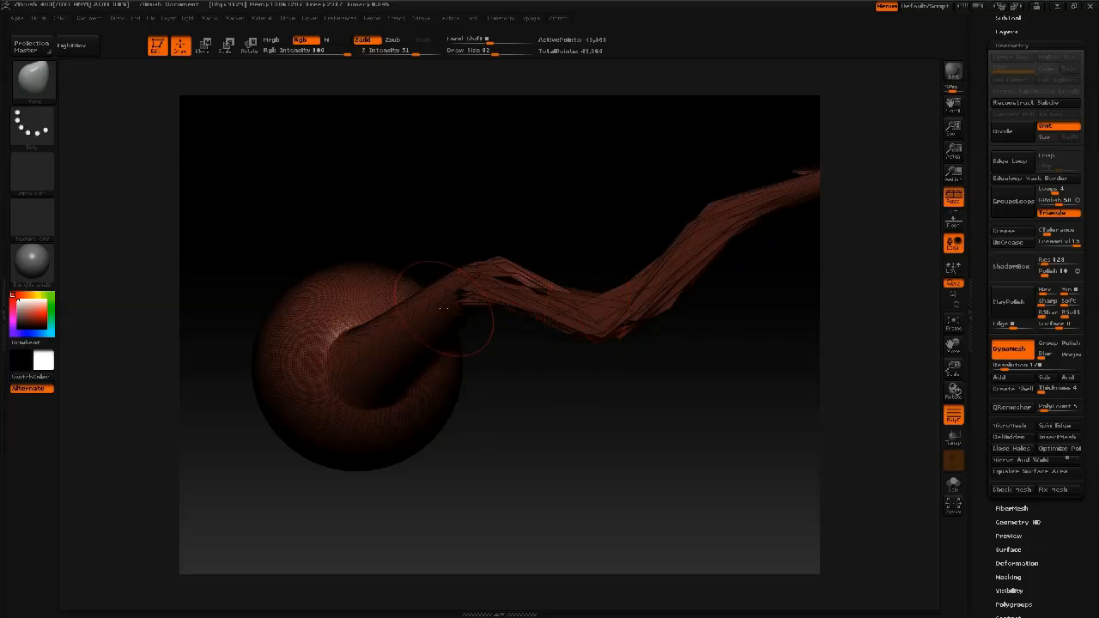
Step: Enlarge the Move brush to draw size 256 and reshape the tentacle into a smoother, broader curve
{"action": "key", "text": "s"}
{"action": "left_click_drag", "start_coordinate": [466, 288], "coordinate": [652, 249]}
{"action": "left_click_drag", "start_coordinate": [584, 253], "coordinate": [592, 387]}
{"action": "mouse_move", "coordinate": [730, 244]}
{"action": "left_mouse_down"}
{"action": "mouse_move", "coordinate": [770, 328]}
{"action": "mouse_move", "coordinate": [756, 387]}
{"action": "mouse_move", "coordinate": [710, 432]}
{"action": "mouse_move", "coordinate": [585, 425]}
{"action": "mouse_move", "coordinate": [564, 370]}
{"action": "mouse_move", "coordinate": [616, 423]}
{"action": "left_mouse_up"}
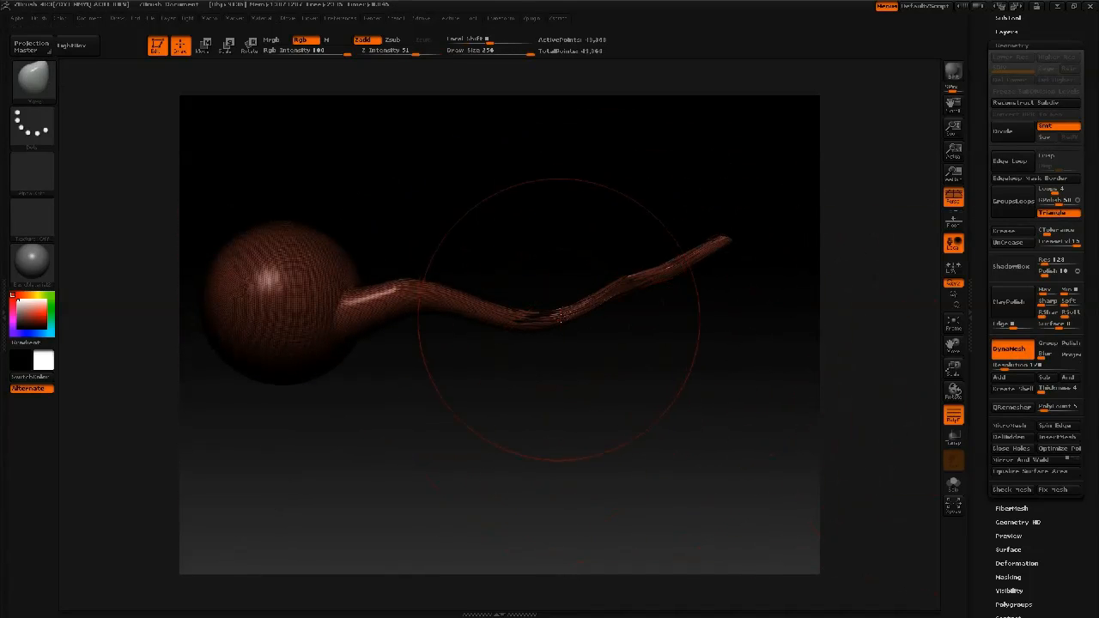
Step: Remesh the sphere and its stretched tentacle with DynaMesh, undoing and repeating the remesh to compare the topology
{"action": "left_click_drag", "start_coordinate": [565, 383], "coordinate": [659, 497], "text": "ctrl"}
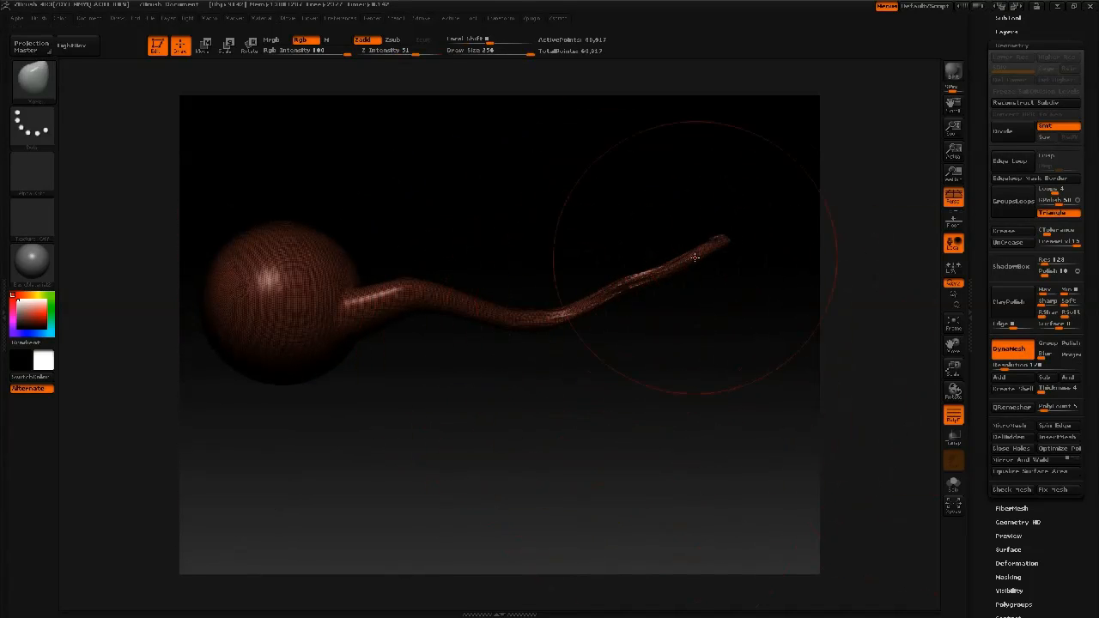
{"action": "key", "text": "ctrl+z"}
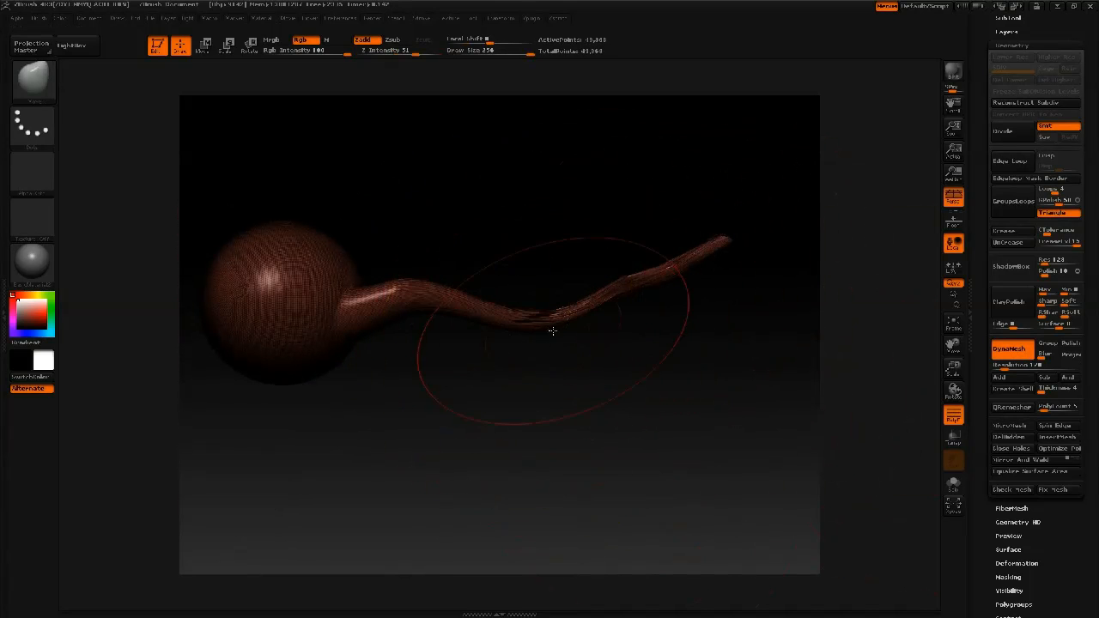
{"action": "left_click_drag", "start_coordinate": [558, 432], "coordinate": [604, 469], "text": "ctrl"}
Step: Pull a second tentacle from the upper part of the sphere with a smaller Move brush, and extend it at draw size 256
{"action": "key", "text": "space"}
{"action": "left_click_drag", "start_coordinate": [721, 244], "coordinate": [679, 242]}
{"action": "mouse_move", "coordinate": [304, 253]}
{"action": "left_mouse_down"}
{"action": "mouse_move", "coordinate": [387, 197]}
{"action": "mouse_move", "coordinate": [505, 157]}
{"action": "left_mouse_up"}
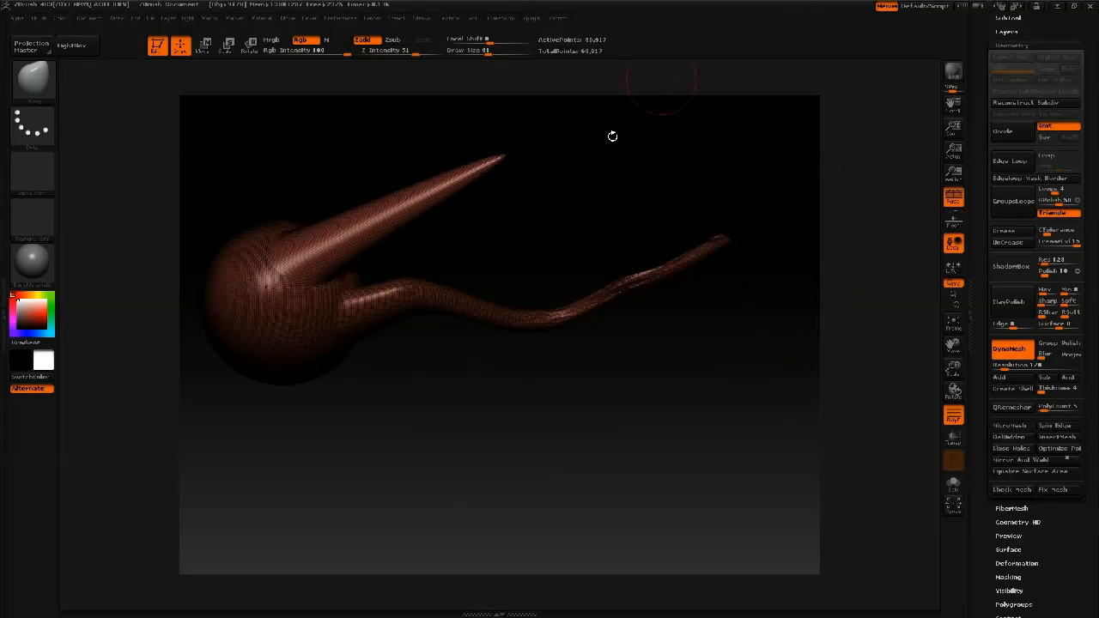
{"action": "key", "text": "space"}
{"action": "mouse_move", "coordinate": [429, 187]}
{"action": "left_mouse_down"}
{"action": "mouse_move", "coordinate": [457, 186]}
{"action": "mouse_move", "coordinate": [763, 30]}
{"action": "mouse_move", "coordinate": [818, 23]}
{"action": "left_mouse_up"}
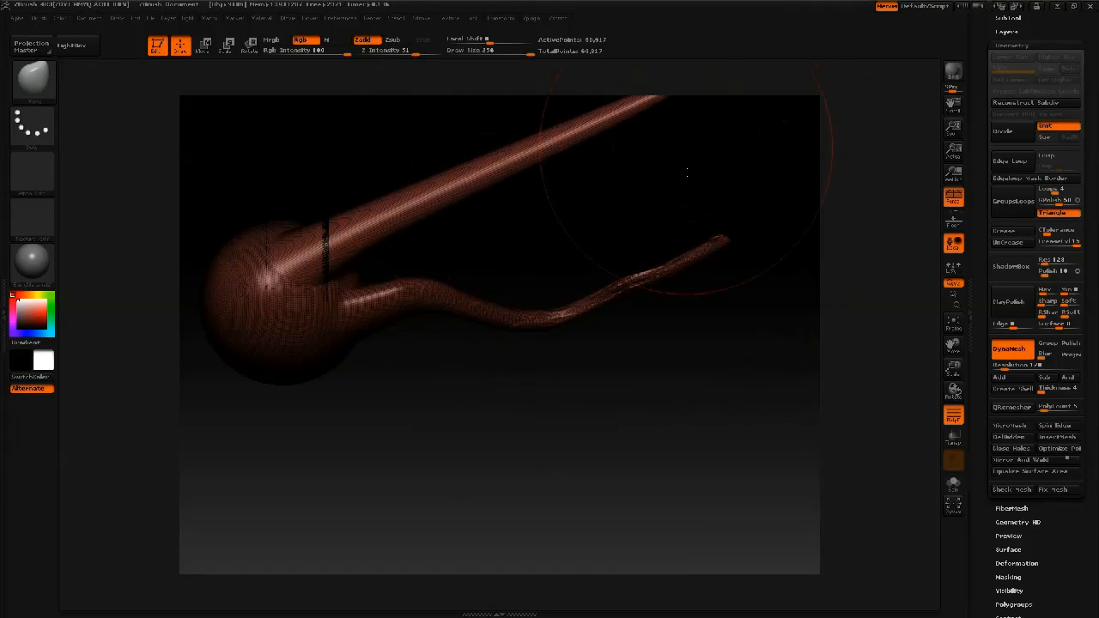
Step: Bend the second tentacle into an S-curve above the first one and remesh the model with DynaMesh
{"action": "left_click_drag", "start_coordinate": [690, 169], "coordinate": [688, 275], "text": "alt"}
{"action": "left_click_drag", "start_coordinate": [682, 213], "coordinate": [706, 128]}
{"action": "left_click_drag", "start_coordinate": [431, 316], "coordinate": [442, 348]}
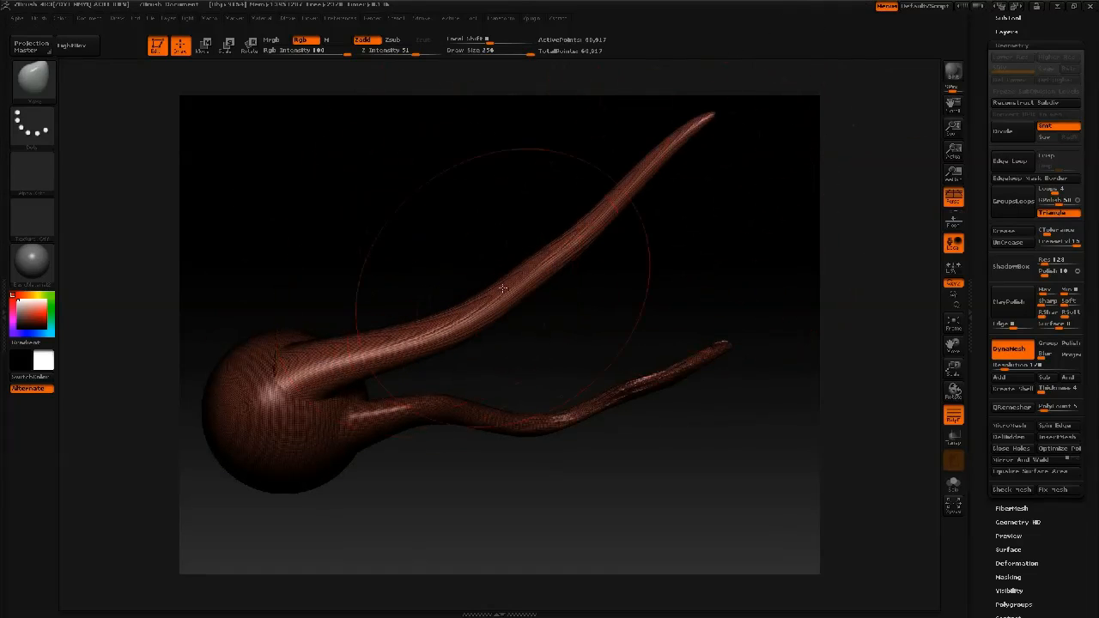
{"action": "left_click_drag", "start_coordinate": [526, 269], "coordinate": [541, 304]}
{"action": "left_click_drag", "start_coordinate": [568, 256], "coordinate": [605, 288]}
{"action": "mouse_move", "coordinate": [595, 243]}
{"action": "left_mouse_down"}
{"action": "mouse_move", "coordinate": [525, 211]}
{"action": "mouse_move", "coordinate": [348, 189]}
{"action": "left_mouse_up"}
{"action": "mouse_move", "coordinate": [540, 245]}
{"action": "left_mouse_down"}
{"action": "mouse_move", "coordinate": [584, 264]}
{"action": "mouse_move", "coordinate": [672, 341]}
{"action": "left_mouse_up"}
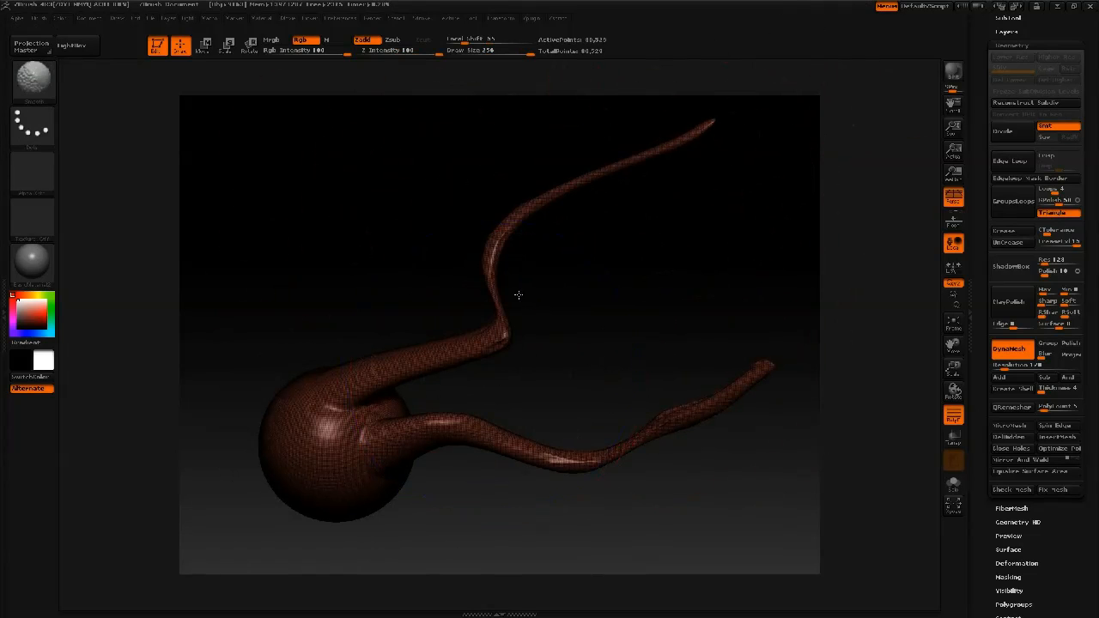
{"action": "left_click_drag", "start_coordinate": [612, 413], "coordinate": [576, 449]}
{"action": "left_click_drag", "start_coordinate": [581, 396], "coordinate": [582, 333]}
Step: Hide the wireframe and duplicate the sphere with its tentacles along a transpose Move line
{"action": "key", "text": "shift+f"}
{"action": "left_click_drag", "start_coordinate": [296, 255], "coordinate": [429, 238]}
{"action": "left_click_drag", "start_coordinate": [703, 217], "coordinate": [628, 207], "text": "alt"}
{"action": "mouse_move", "coordinate": [627, 341]}
{"action": "left_mouse_down", "text": "alt"}
{"action": "mouse_move", "coordinate": [635, 304]}
{"action": "mouse_move", "coordinate": [589, 289]}
{"action": "mouse_move", "coordinate": [584, 309]}
{"action": "left_mouse_up", "text": "alt"}
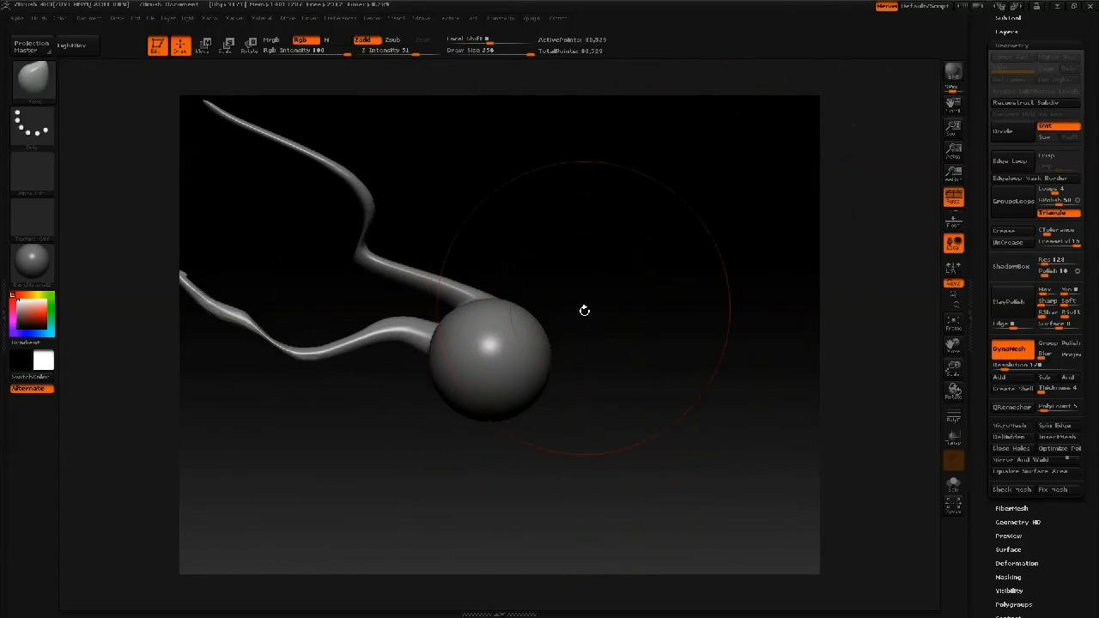
{"action": "left_click_drag", "start_coordinate": [633, 349], "coordinate": [650, 348]}
{"action": "key", "text": "w"}
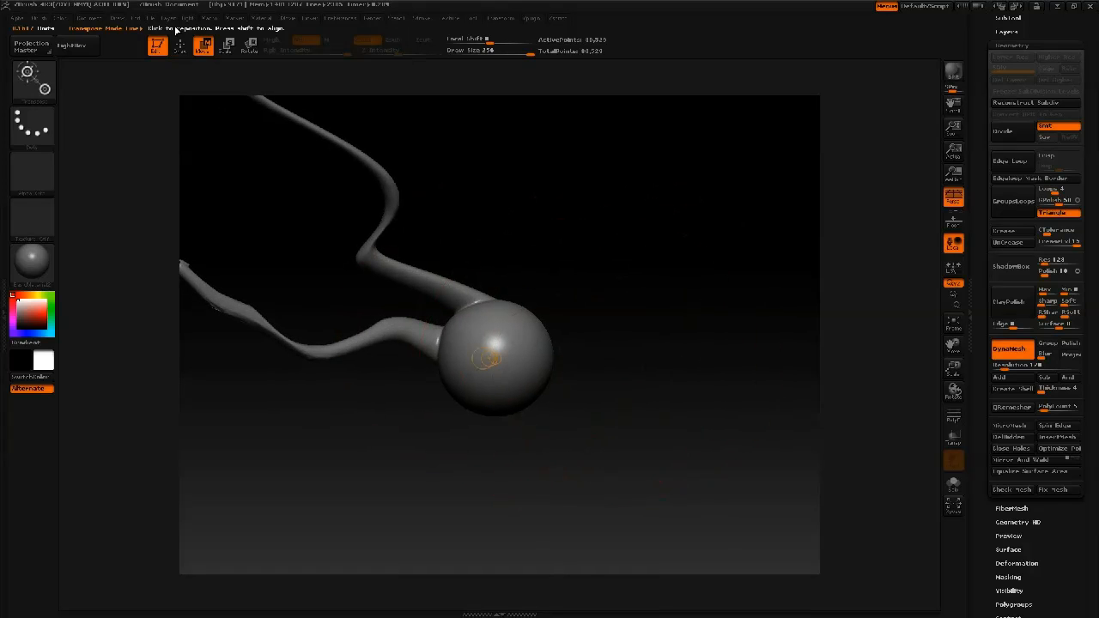
{"action": "left_click_drag", "start_coordinate": [502, 336], "coordinate": [667, 266]}
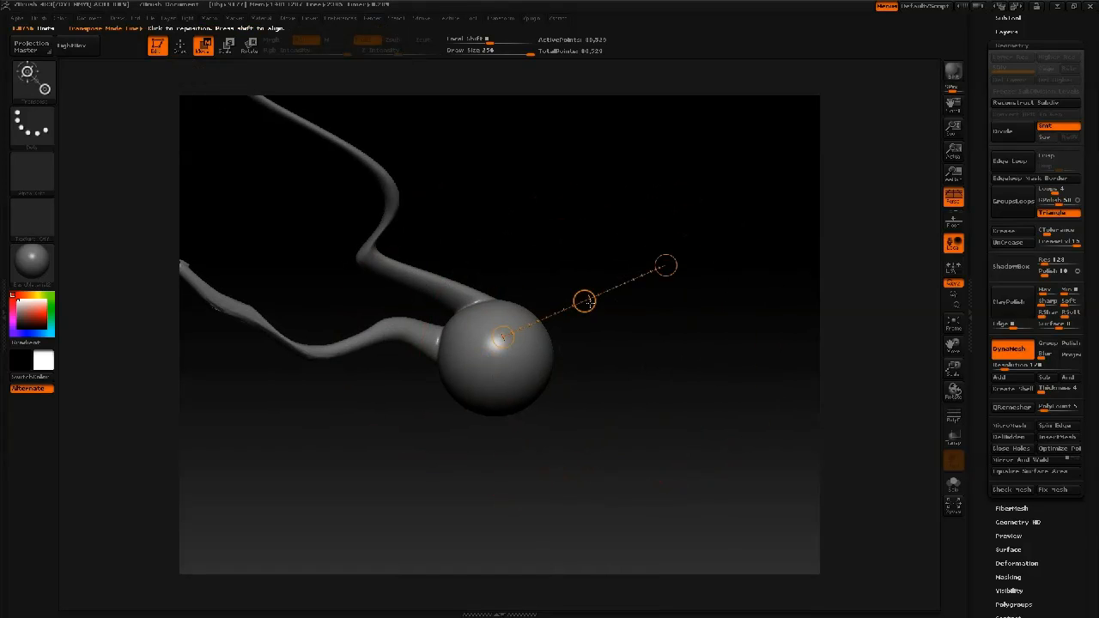
{"action": "mouse_move", "coordinate": [583, 300]}
{"action": "left_mouse_down", "text": "ctrl"}
{"action": "mouse_move", "coordinate": [611, 295]}
{"action": "mouse_move", "coordinate": [628, 319]}
{"action": "mouse_move", "coordinate": [617, 232]}
{"action": "mouse_move", "coordinate": [643, 280]}
{"action": "mouse_move", "coordinate": [583, 300]}
{"action": "mouse_move", "coordinate": [564, 328]}
{"action": "mouse_move", "coordinate": [747, 256]}
{"action": "left_mouse_up", "text": "ctrl"}
Step: Rotate the duplicate so its tentacles point away from the original's, and move it beside the original with the spheres overlapping
{"action": "key", "text": "r"}
{"action": "mouse_move", "coordinate": [650, 295]}
{"action": "left_mouse_down"}
{"action": "mouse_move", "coordinate": [739, 331]}
{"action": "mouse_move", "coordinate": [564, 461]}
{"action": "mouse_move", "coordinate": [481, 444]}
{"action": "left_mouse_up"}
{"action": "key", "text": "w"}
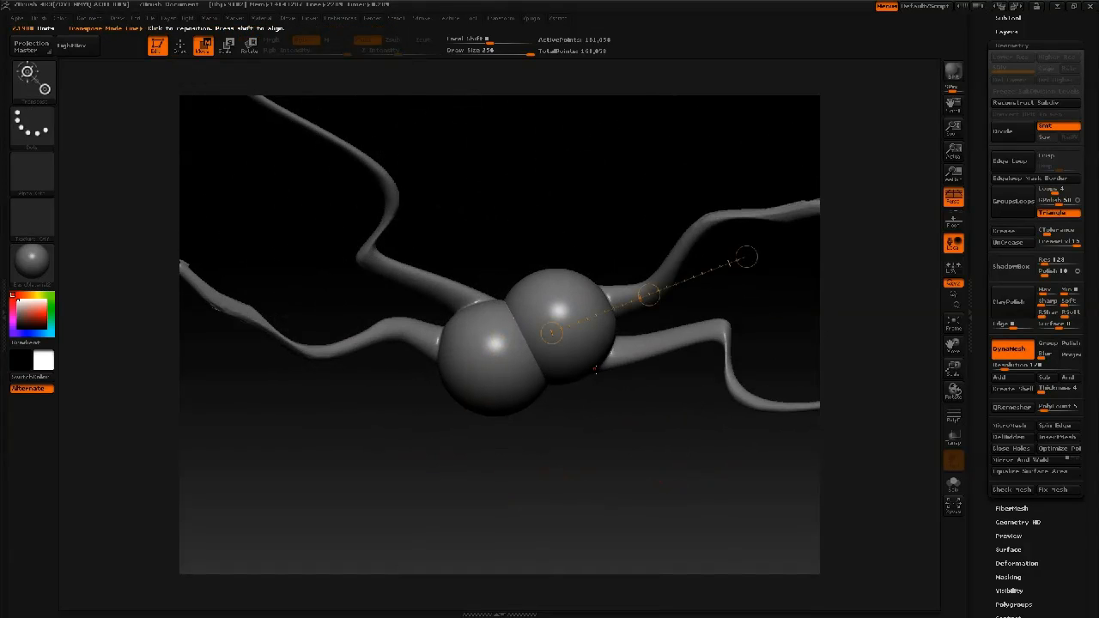
{"action": "left_click_drag", "start_coordinate": [650, 295], "coordinate": [643, 326]}
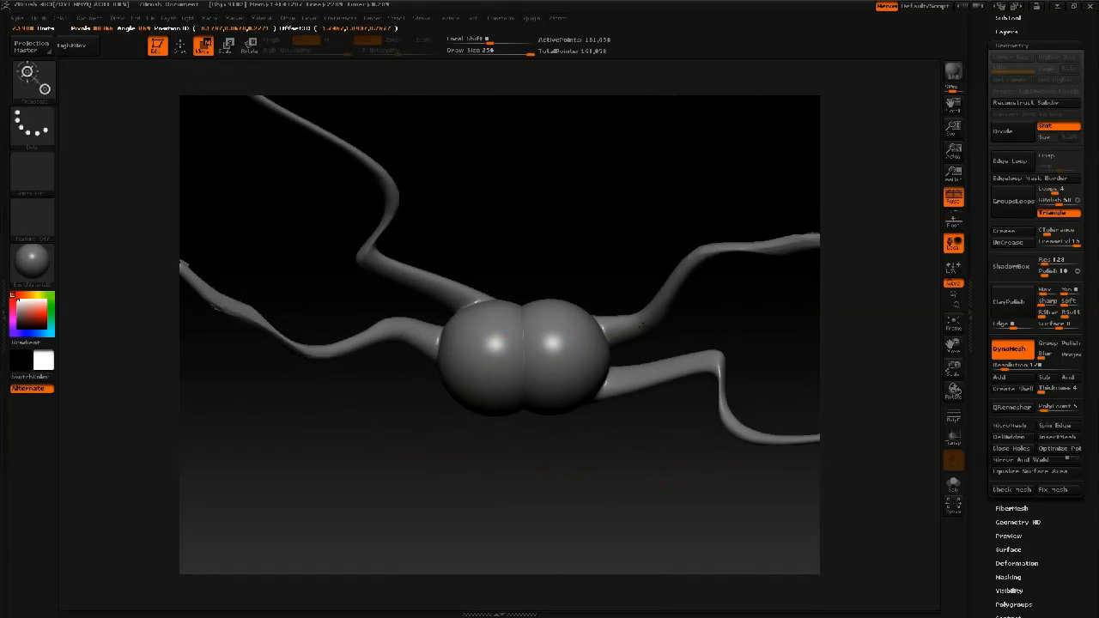
Step: Show the wireframe, fuse the two overlapping spheres into one mesh with a DynaMesh remesh, and hide the wireframe again
{"action": "left_click_drag", "start_coordinate": [616, 232], "coordinate": [477, 211]}
{"action": "key", "text": "shift+f"}
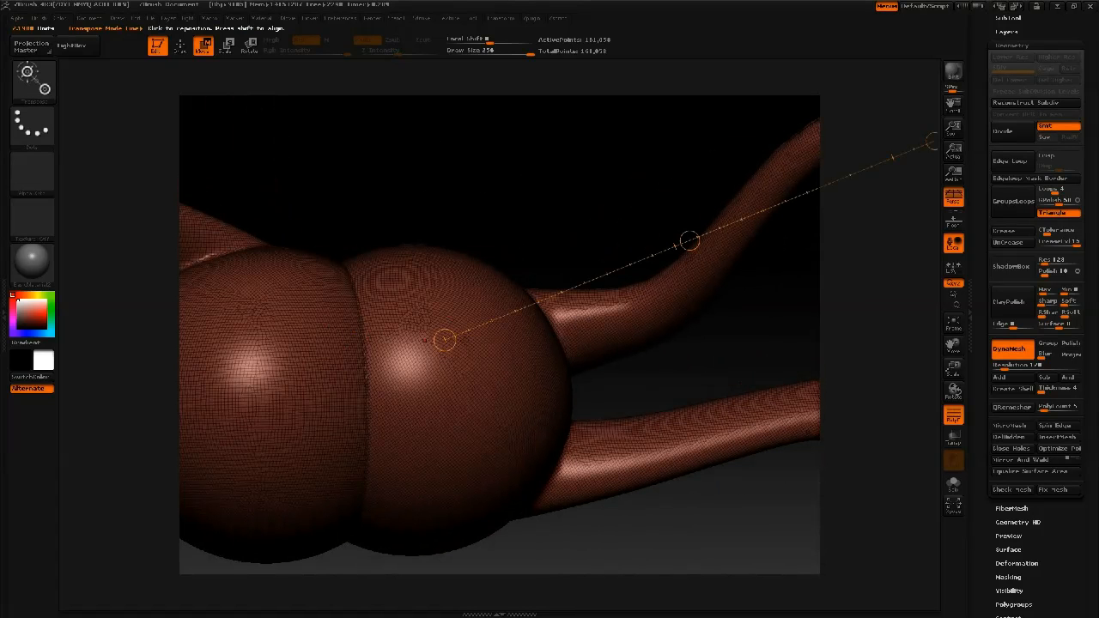
{"action": "left_click_drag", "start_coordinate": [742, 340], "coordinate": [668, 323]}
{"action": "key", "text": "q"}
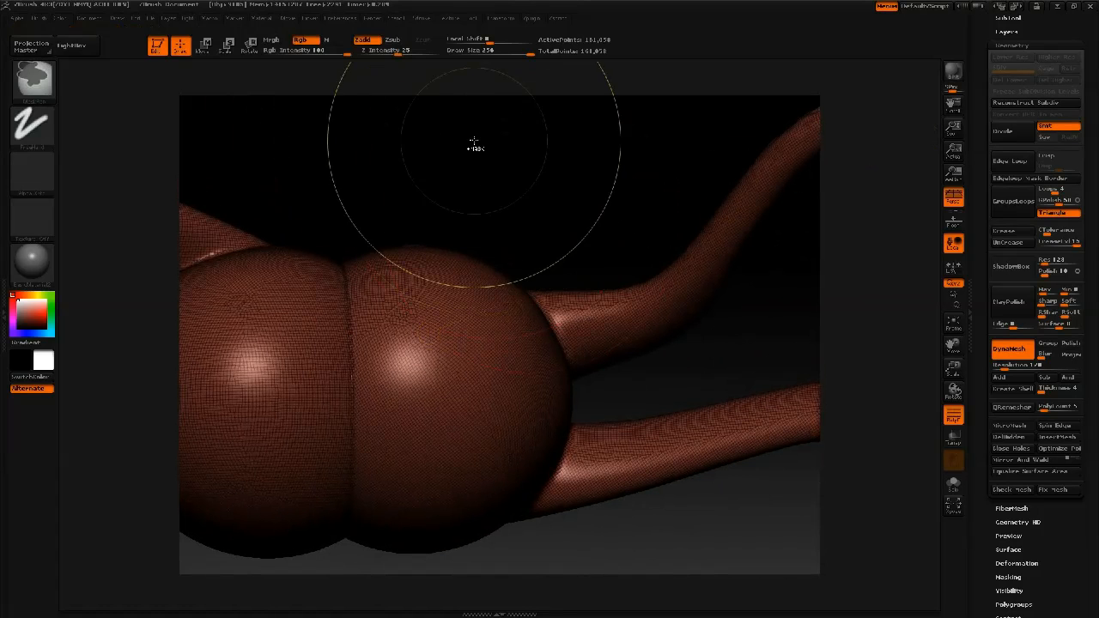
{"action": "left_click_drag", "start_coordinate": [565, 153], "coordinate": [586, 206], "text": "ctrl"}
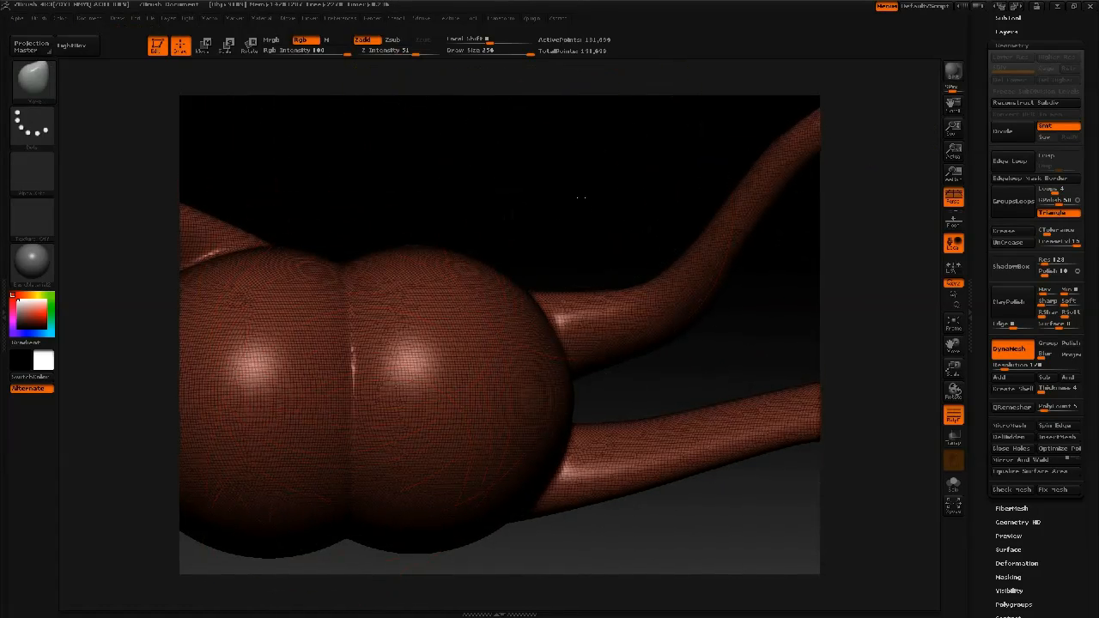
{"action": "left_click_drag", "start_coordinate": [583, 199], "coordinate": [498, 78], "text": "alt"}
{"action": "left_click_drag", "start_coordinate": [627, 172], "coordinate": [601, 184], "text": "alt"}
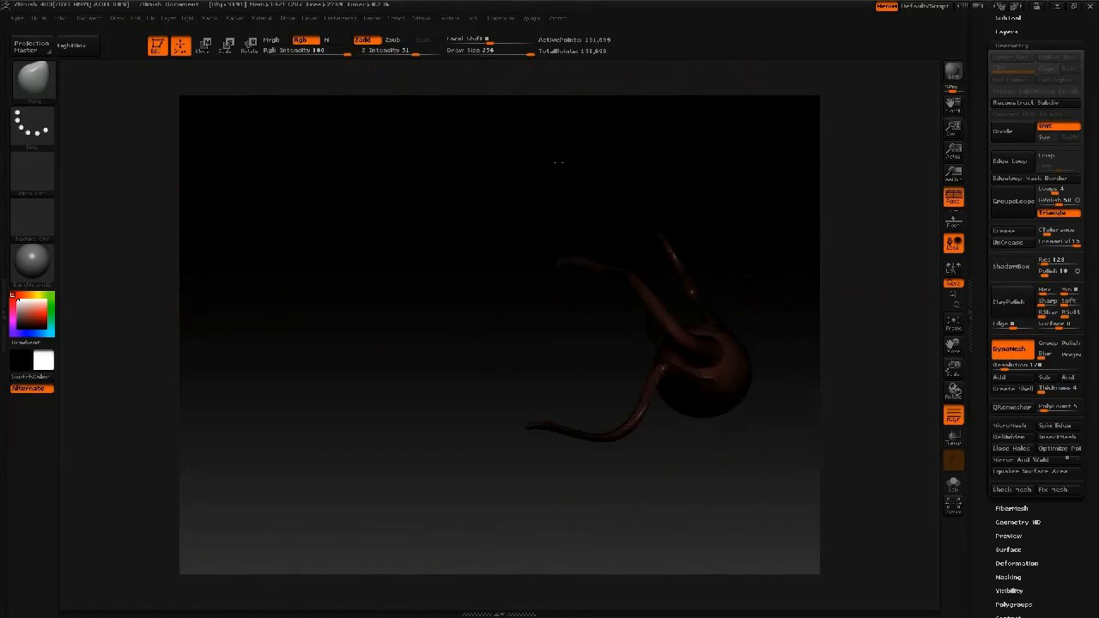
{"action": "key", "text": "shift+f"}
{"action": "mouse_move", "coordinate": [785, 212]}
{"action": "left_mouse_down"}
{"action": "mouse_move", "coordinate": [596, 198]}
{"action": "mouse_move", "coordinate": [596, 235]}
{"action": "mouse_move", "coordinate": [533, 221]}
{"action": "mouse_move", "coordinate": [491, 177]}
{"action": "left_mouse_up"}
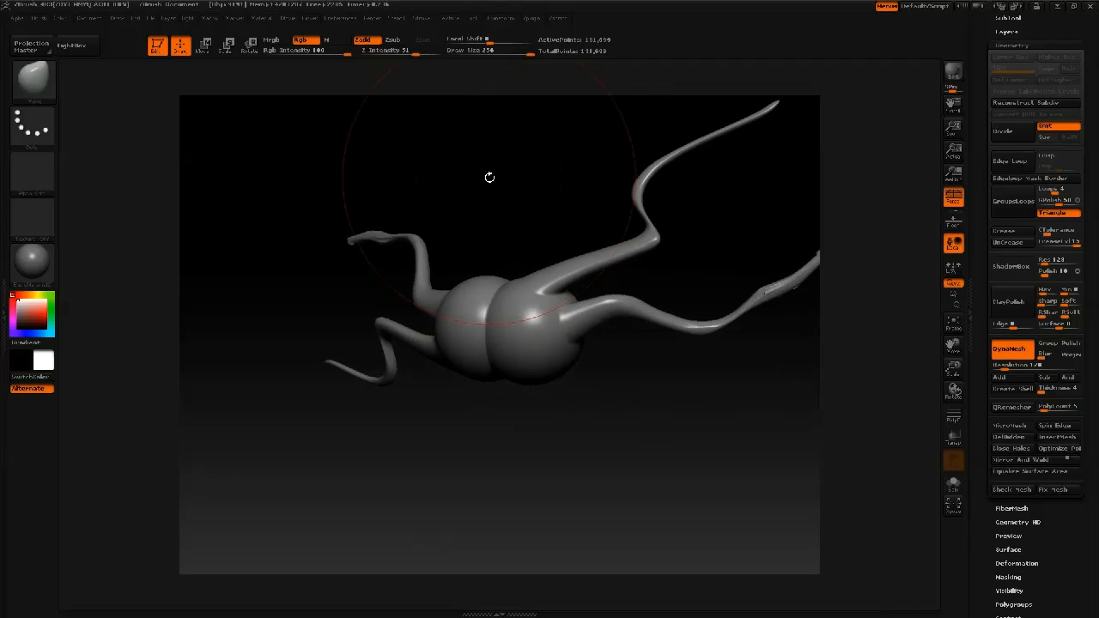
Step: Insert a human head on top of the joined spheres with the InsertHead brush
{"action": "key", "text": "b"}
{"action": "key", "text": "b"}
{"action": "key", "text": "i"}
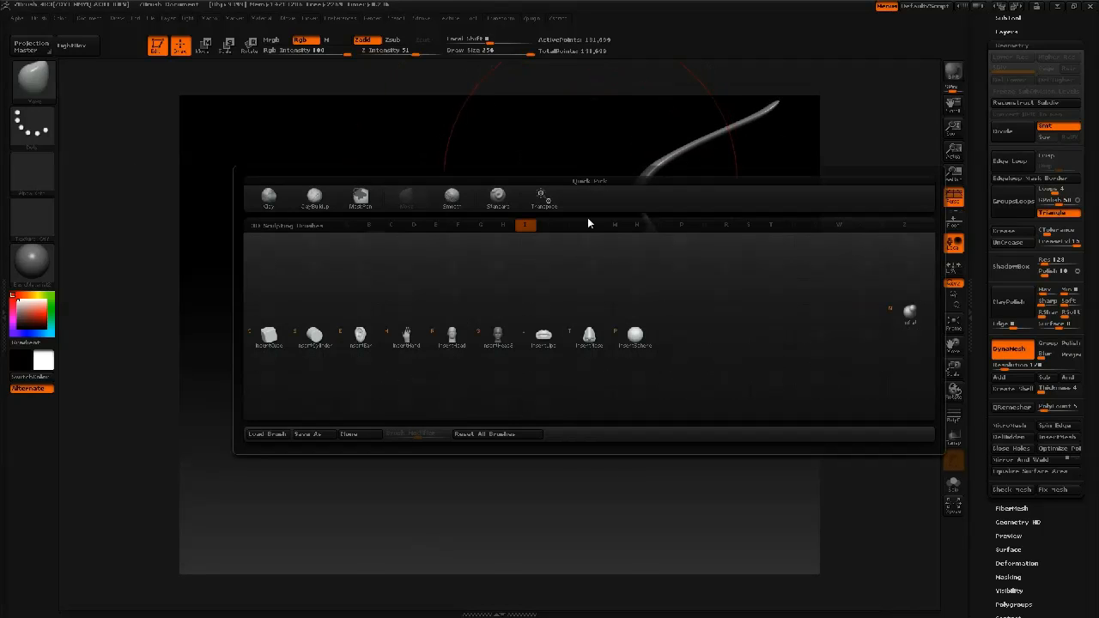
{"action": "left_click", "coordinate": [458, 341]}
{"action": "mouse_move", "coordinate": [452, 289]}
{"action": "left_mouse_down"}
{"action": "mouse_move", "coordinate": [493, 219]}
{"action": "mouse_move", "coordinate": [521, 287]}
{"action": "mouse_move", "coordinate": [476, 409]}
{"action": "mouse_move", "coordinate": [494, 429]}
{"action": "left_mouse_up"}
{"action": "left_click_drag", "start_coordinate": [562, 438], "coordinate": [635, 446]}
Step: Move the inserted head with the transpose line so that its neck sinks into the joined spheres
{"action": "key", "text": "w"}
{"action": "left_click_drag", "start_coordinate": [598, 200], "coordinate": [655, 132]}
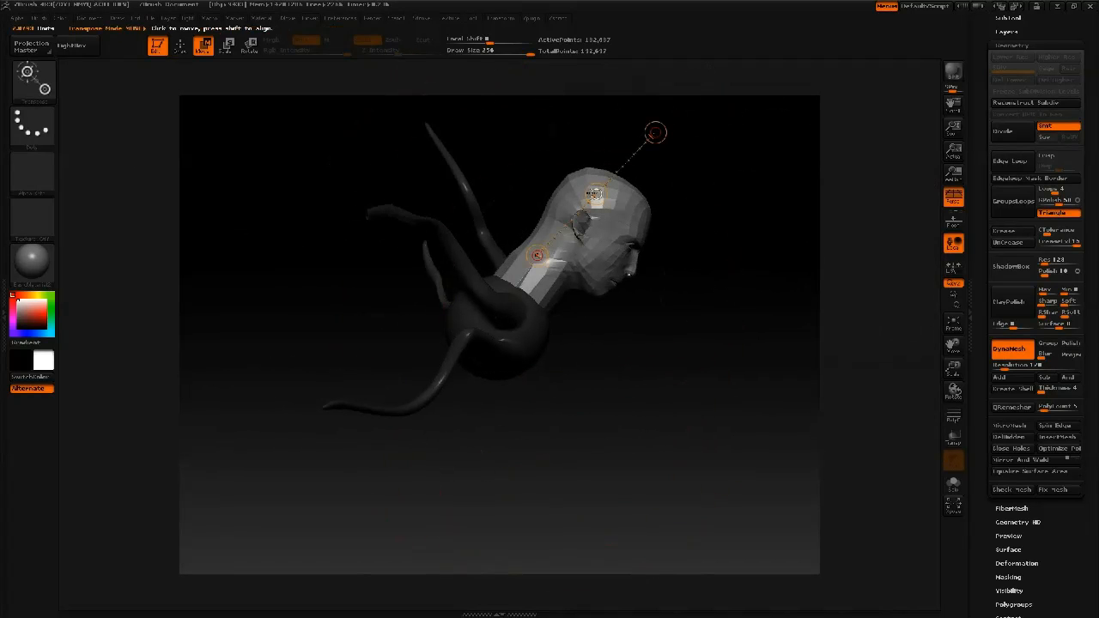
{"action": "left_click_drag", "start_coordinate": [595, 192], "coordinate": [553, 226]}
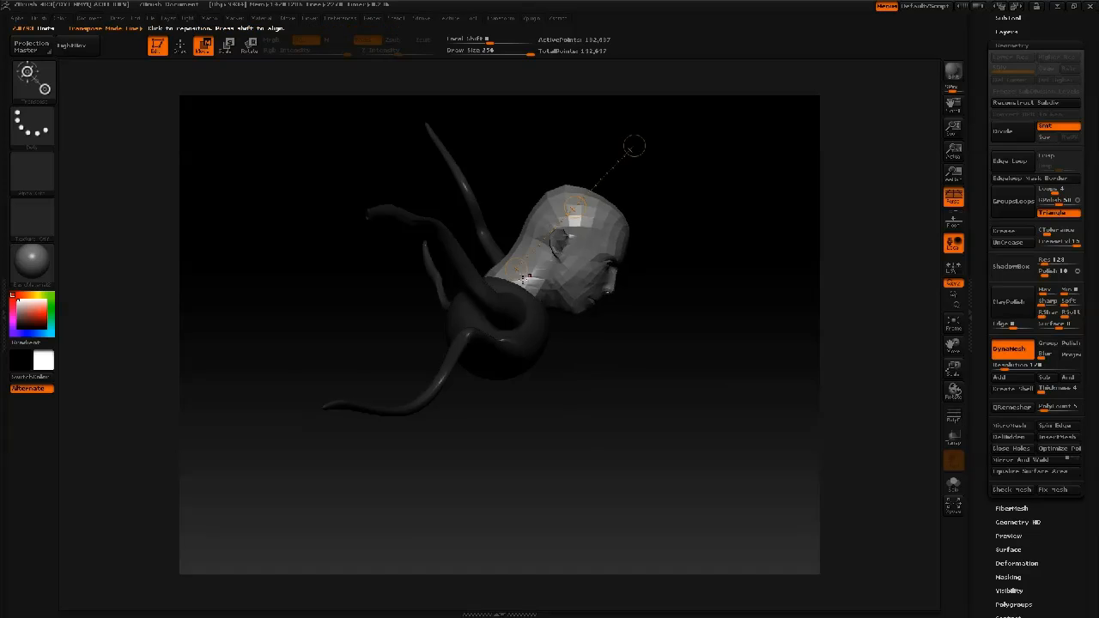
{"action": "mouse_move", "coordinate": [518, 288]}
{"action": "left_mouse_down"}
{"action": "mouse_move", "coordinate": [661, 404]}
{"action": "mouse_move", "coordinate": [656, 298]}
{"action": "left_mouse_up"}
{"action": "key", "text": "r"}
{"action": "key", "text": "w"}
{"action": "left_click_drag", "start_coordinate": [591, 346], "coordinate": [571, 346]}
{"action": "left_click_drag", "start_coordinate": [685, 262], "coordinate": [525, 249]}
Step: Return to Draw mode, clear the mask and remesh with DynaMesh to fuse the head with the tentacled body
{"action": "key", "text": "q"}
{"action": "mouse_move", "coordinate": [468, 224]}
{"action": "left_mouse_down", "text": "alt"}
{"action": "mouse_move", "coordinate": [457, 155]}
{"action": "mouse_move", "coordinate": [412, 189]}
{"action": "mouse_move", "coordinate": [428, 185]}
{"action": "left_mouse_up", "text": "alt"}
{"action": "left_click_drag", "start_coordinate": [349, 125], "coordinate": [412, 234], "text": "ctrl"}
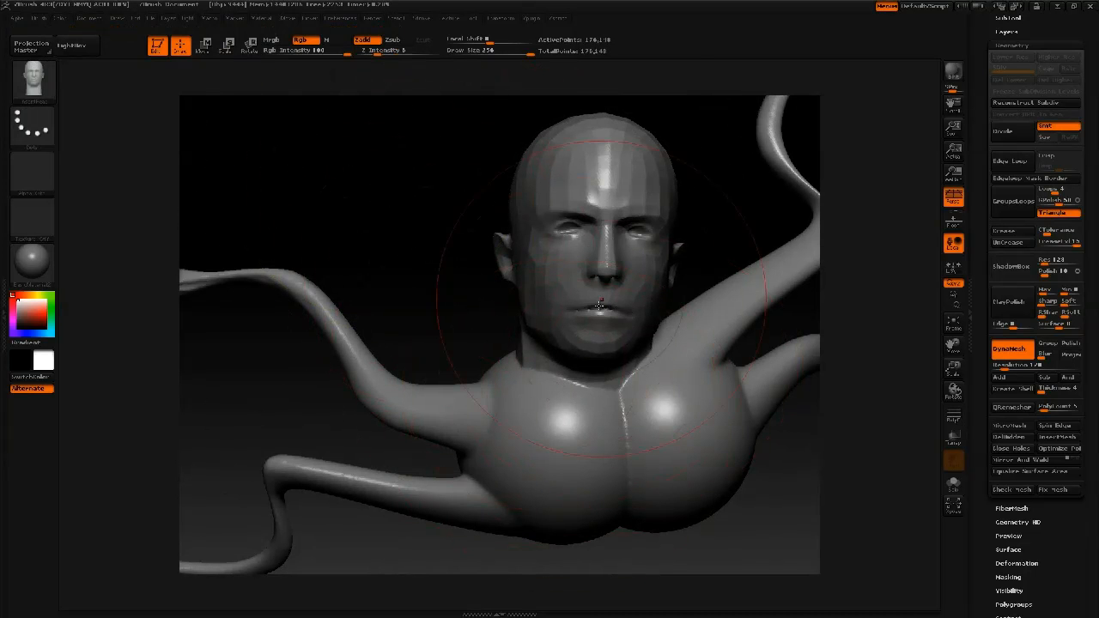
{"action": "mouse_move", "coordinate": [453, 329]}
{"action": "left_mouse_down"}
{"action": "mouse_move", "coordinate": [432, 323]}
{"action": "mouse_move", "coordinate": [454, 333]}
{"action": "left_mouse_up"}
{"action": "key", "text": "f"}
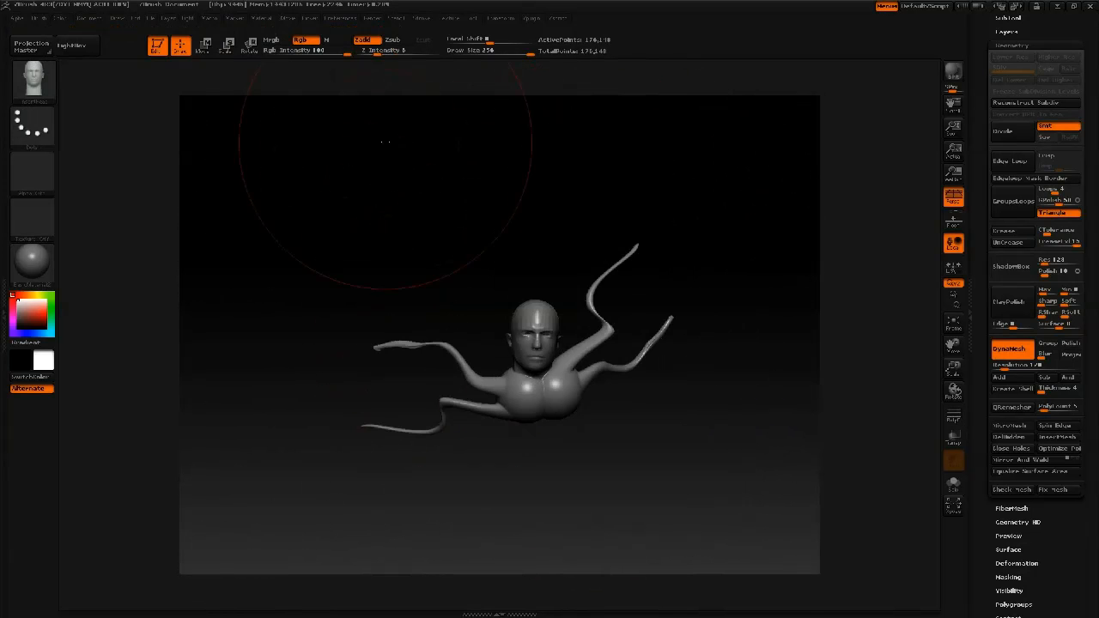
{"action": "mouse_move", "coordinate": [525, 154]}
{"action": "left_mouse_down"}
{"action": "mouse_move", "coordinate": [471, 145]}
{"action": "mouse_move", "coordinate": [278, 181]}
{"action": "mouse_move", "coordinate": [380, 249]}
{"action": "left_mouse_up"}
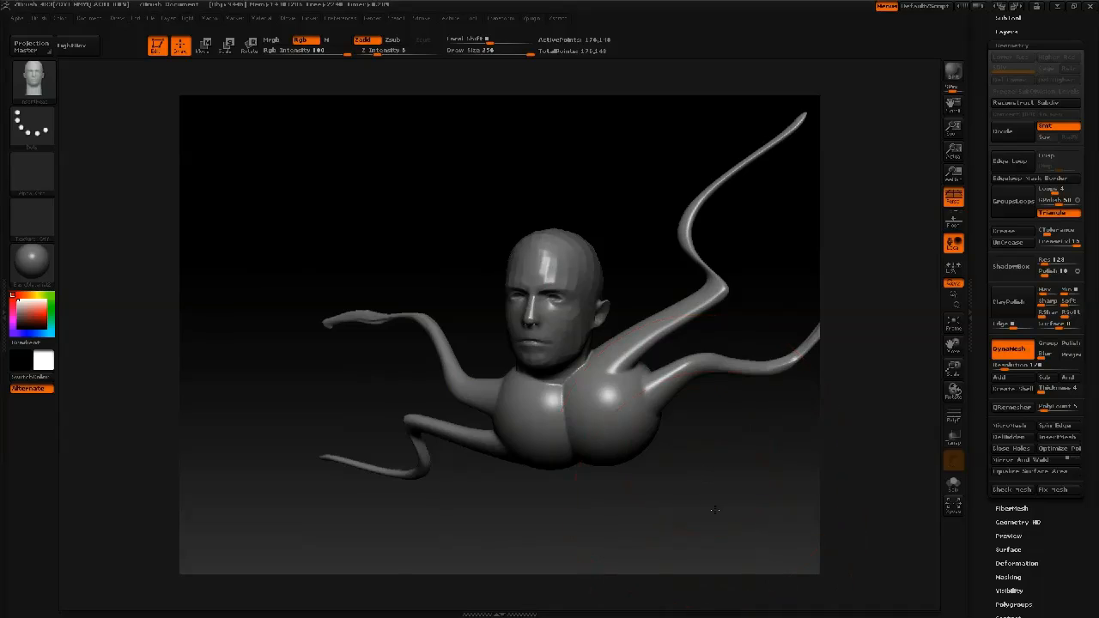
{"action": "left_click_drag", "start_coordinate": [715, 513], "coordinate": [658, 449], "text": "alt"}
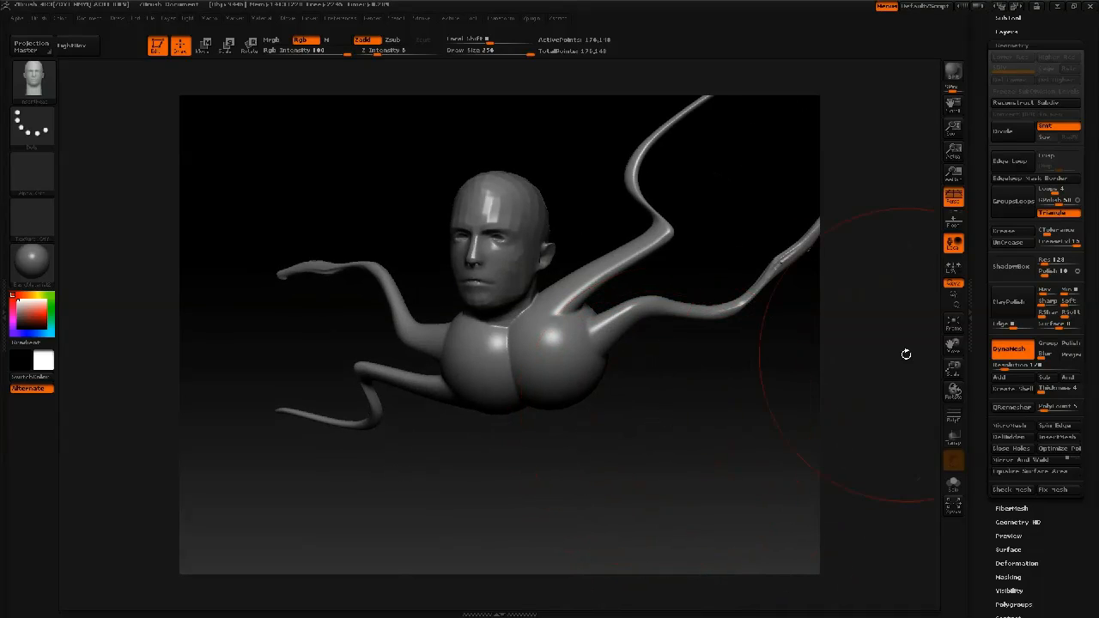
Step: Turn DynaMesh off for the fused model and turn it back on
{"action": "left_click", "coordinate": [1009, 349]}
{"action": "scroll", "coordinate": [985, 291], "scroll_direction": "up", "scroll_amount": 2}
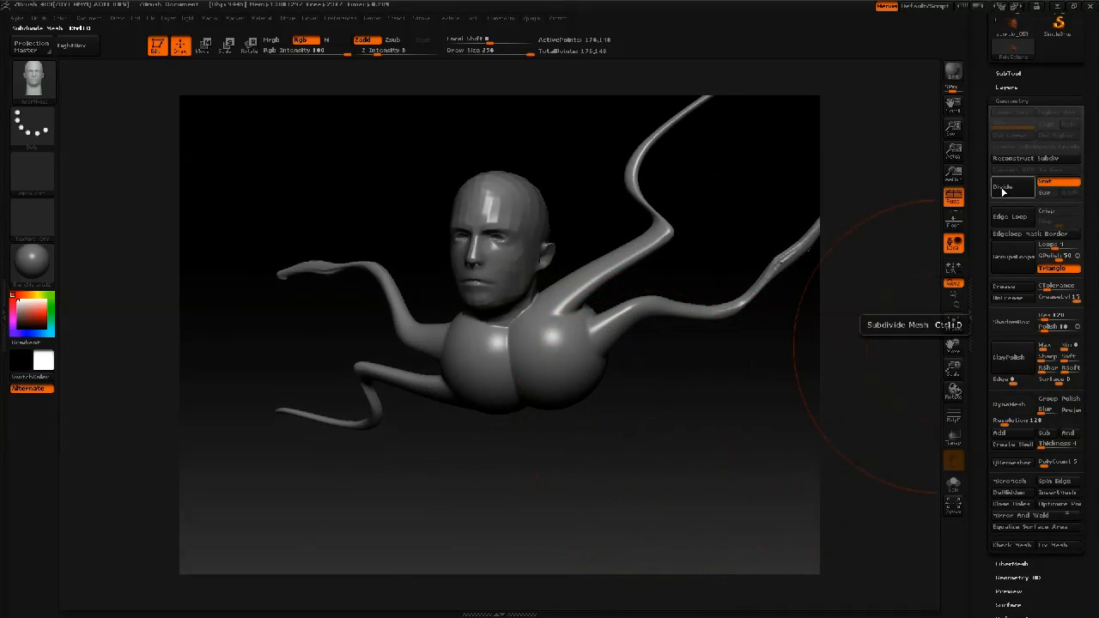
{"action": "left_click", "coordinate": [1009, 404]}
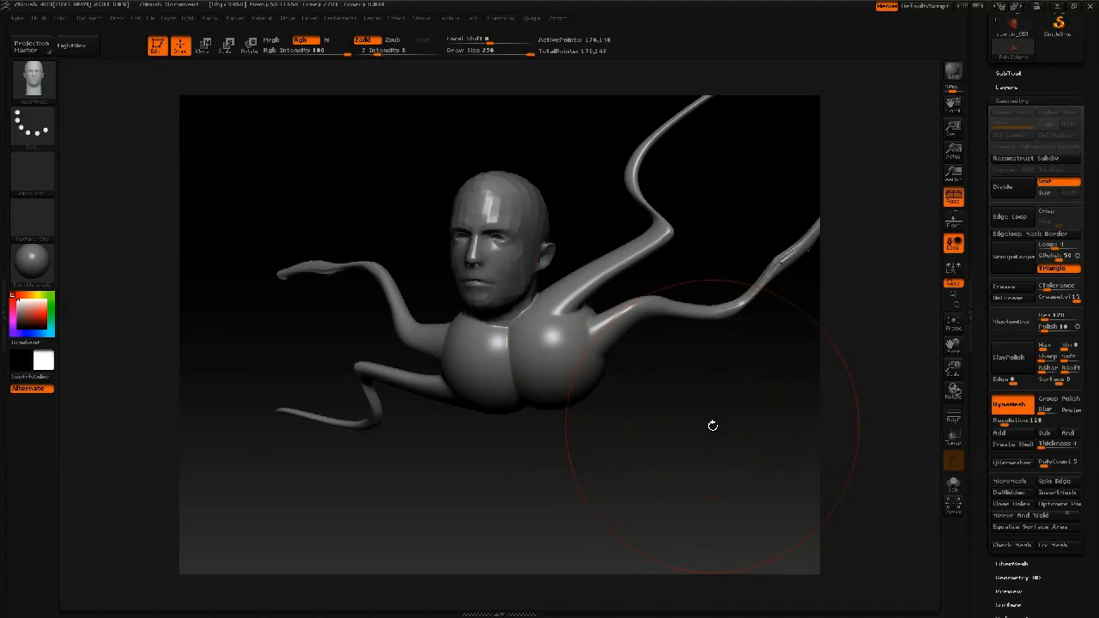
Step: Switch to the detailed scorpio creature tool and examine the sculpt from the front and from a three-quarter angle
{"action": "left_click_drag", "start_coordinate": [675, 441], "coordinate": [676, 485]}
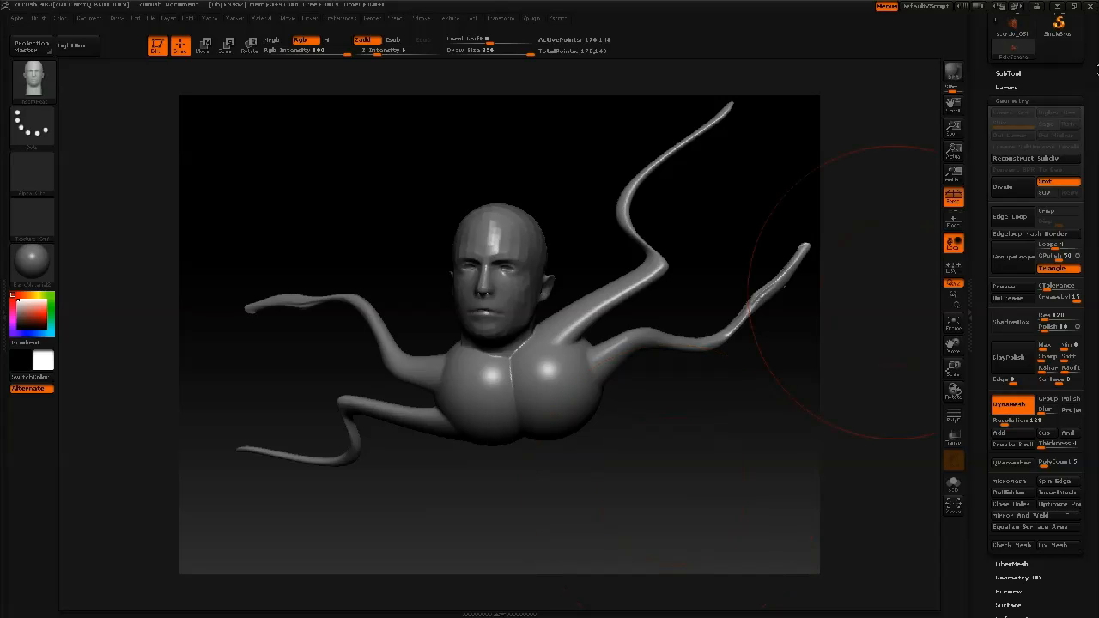
{"action": "scroll", "coordinate": [1035, 128], "scroll_direction": "up", "scroll_amount": 5}
{"action": "mouse_move", "coordinate": [1022, 127]}
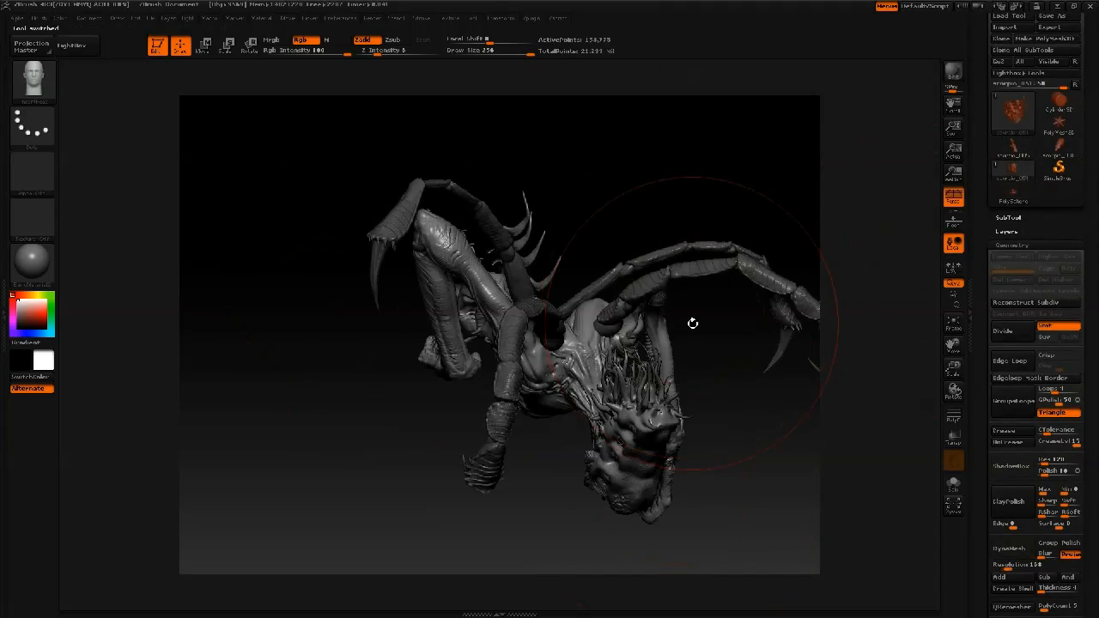
{"action": "left_click_drag", "start_coordinate": [732, 446], "coordinate": [700, 259]}
{"action": "left_click_drag", "start_coordinate": [546, 214], "coordinate": [473, 251]}
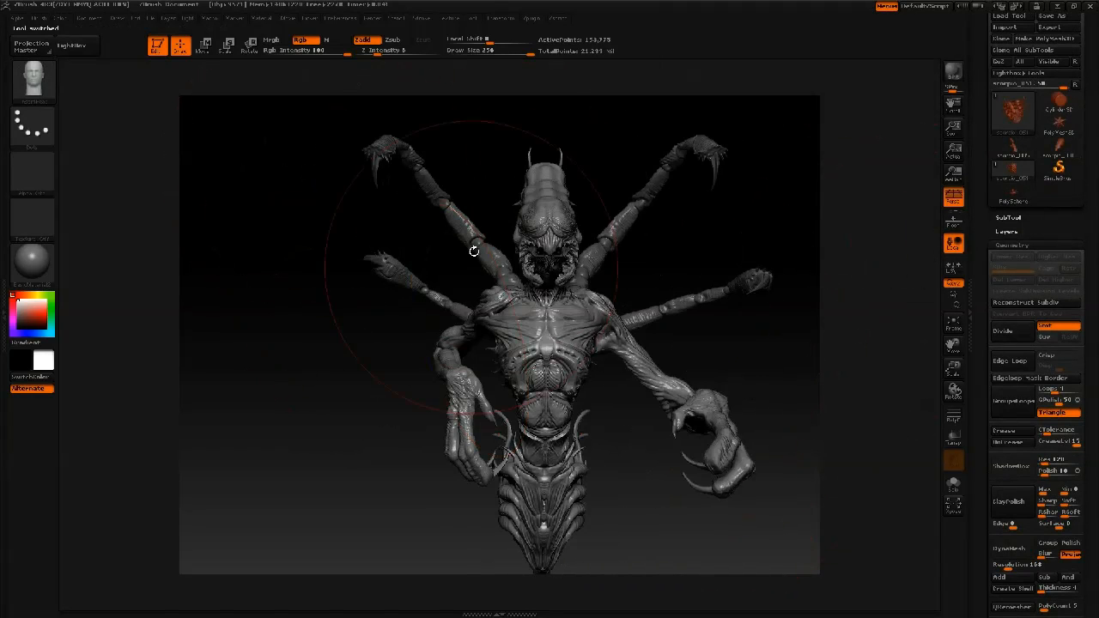
{"action": "left_click_drag", "start_coordinate": [501, 154], "coordinate": [731, 208]}
{"action": "mouse_move", "coordinate": [802, 221]}
{"action": "left_mouse_down"}
{"action": "mouse_move", "coordinate": [632, 238]}
{"action": "mouse_move", "coordinate": [701, 230]}
{"action": "left_mouse_up"}
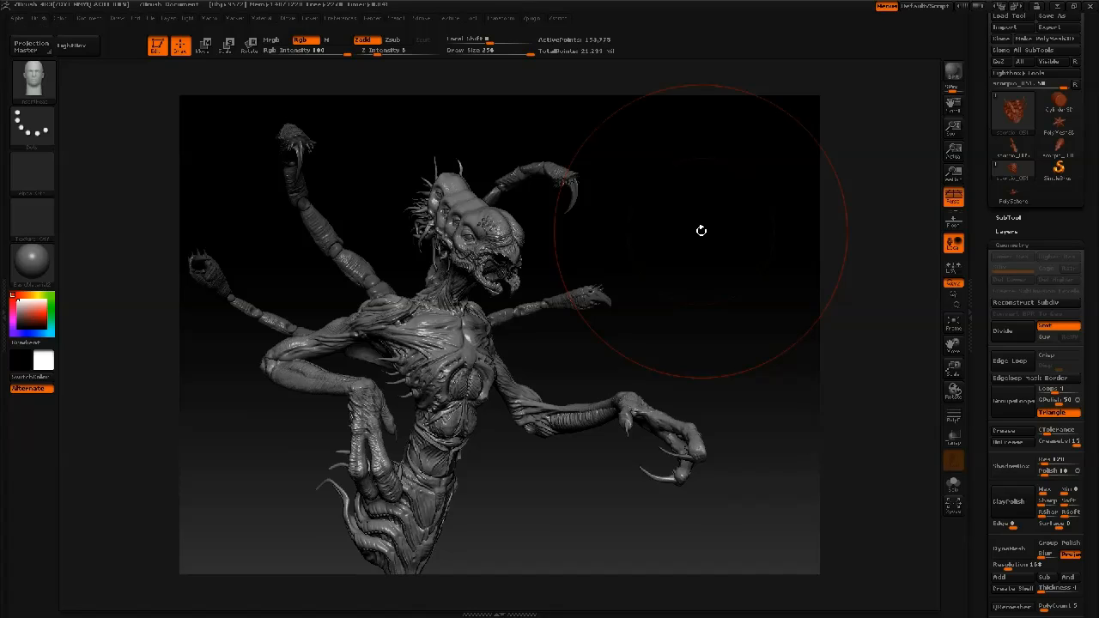